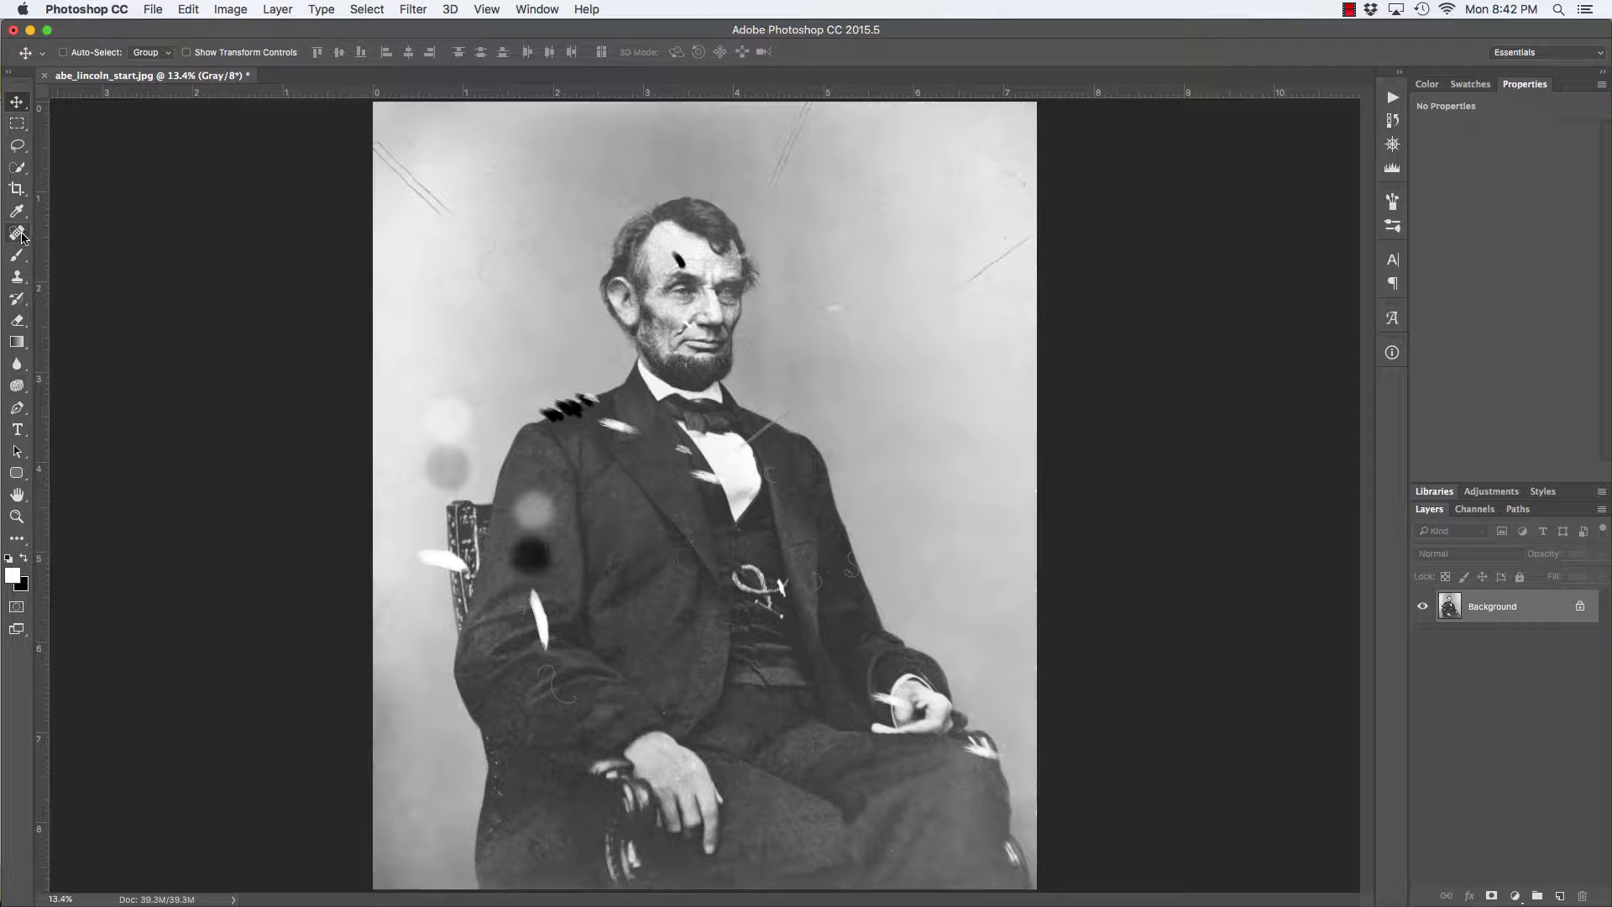
Activate the Spot Healing Brush with Content-Aware type and Normal mode for the scratched backdrop beside the head.
{"action": "left_click", "coordinate": [16, 233]}
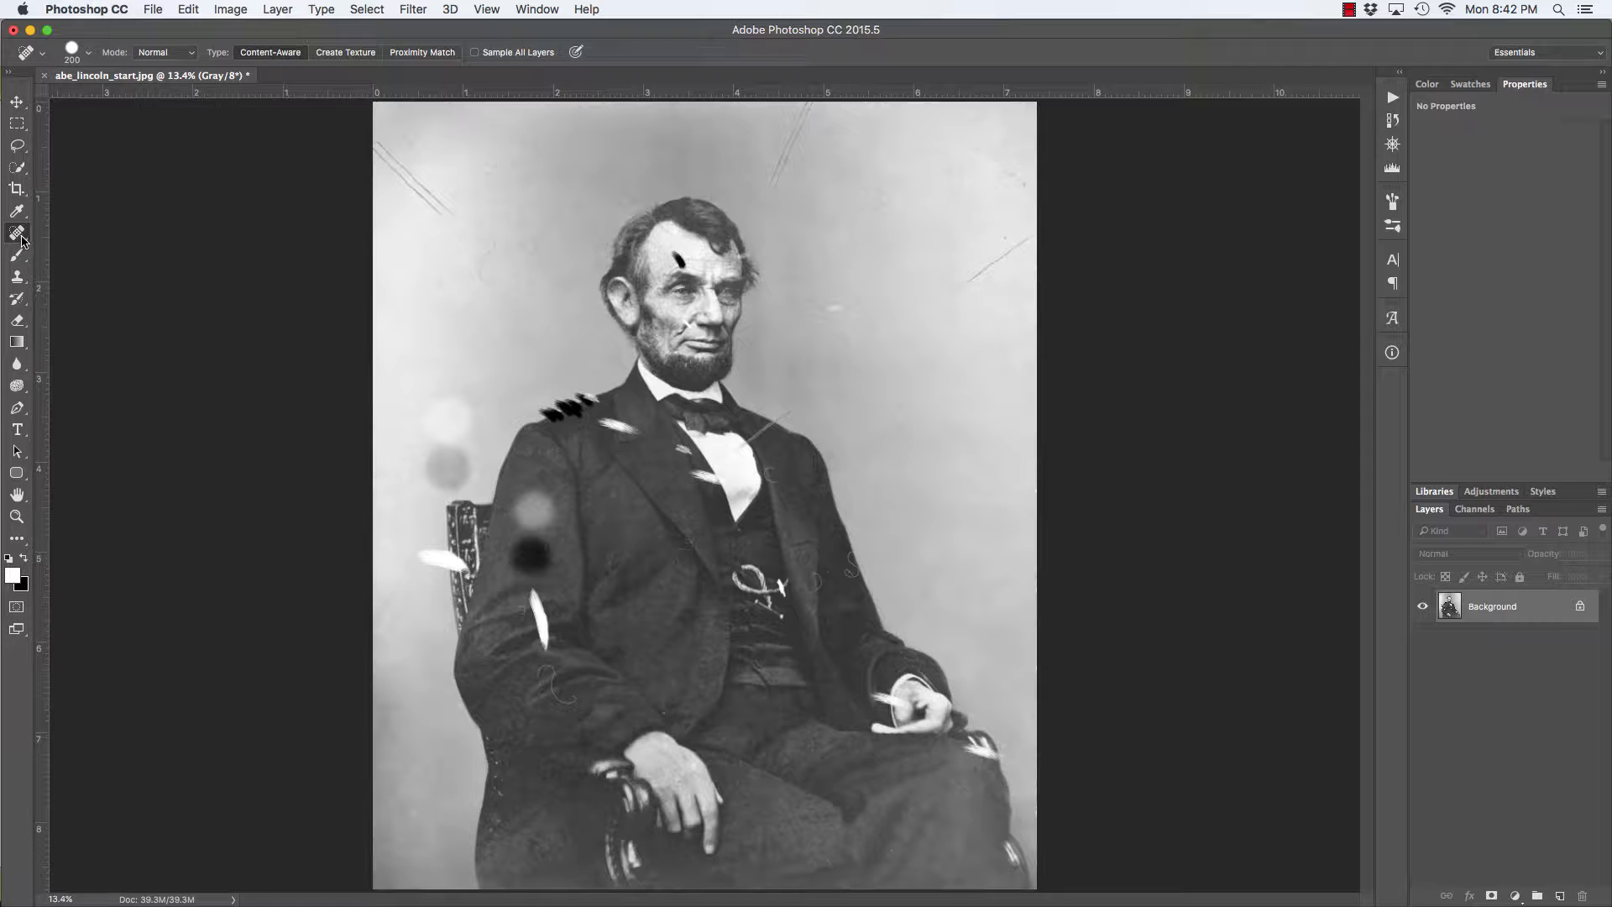
{"action": "right_click", "coordinate": [22, 241]}
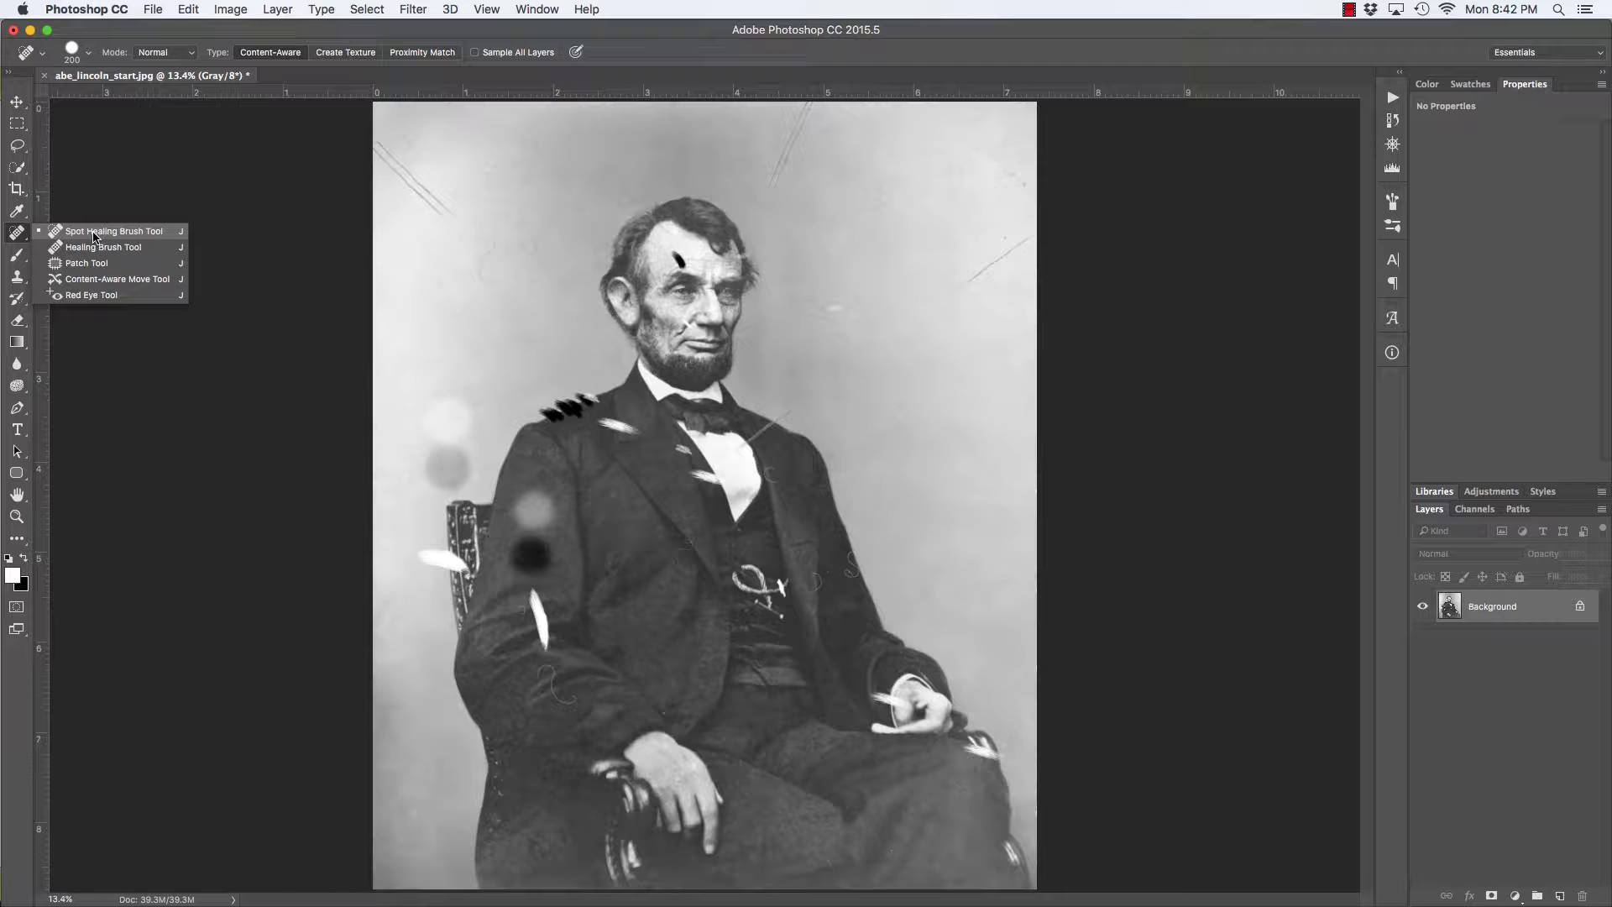
{"action": "left_click", "coordinate": [17, 235]}
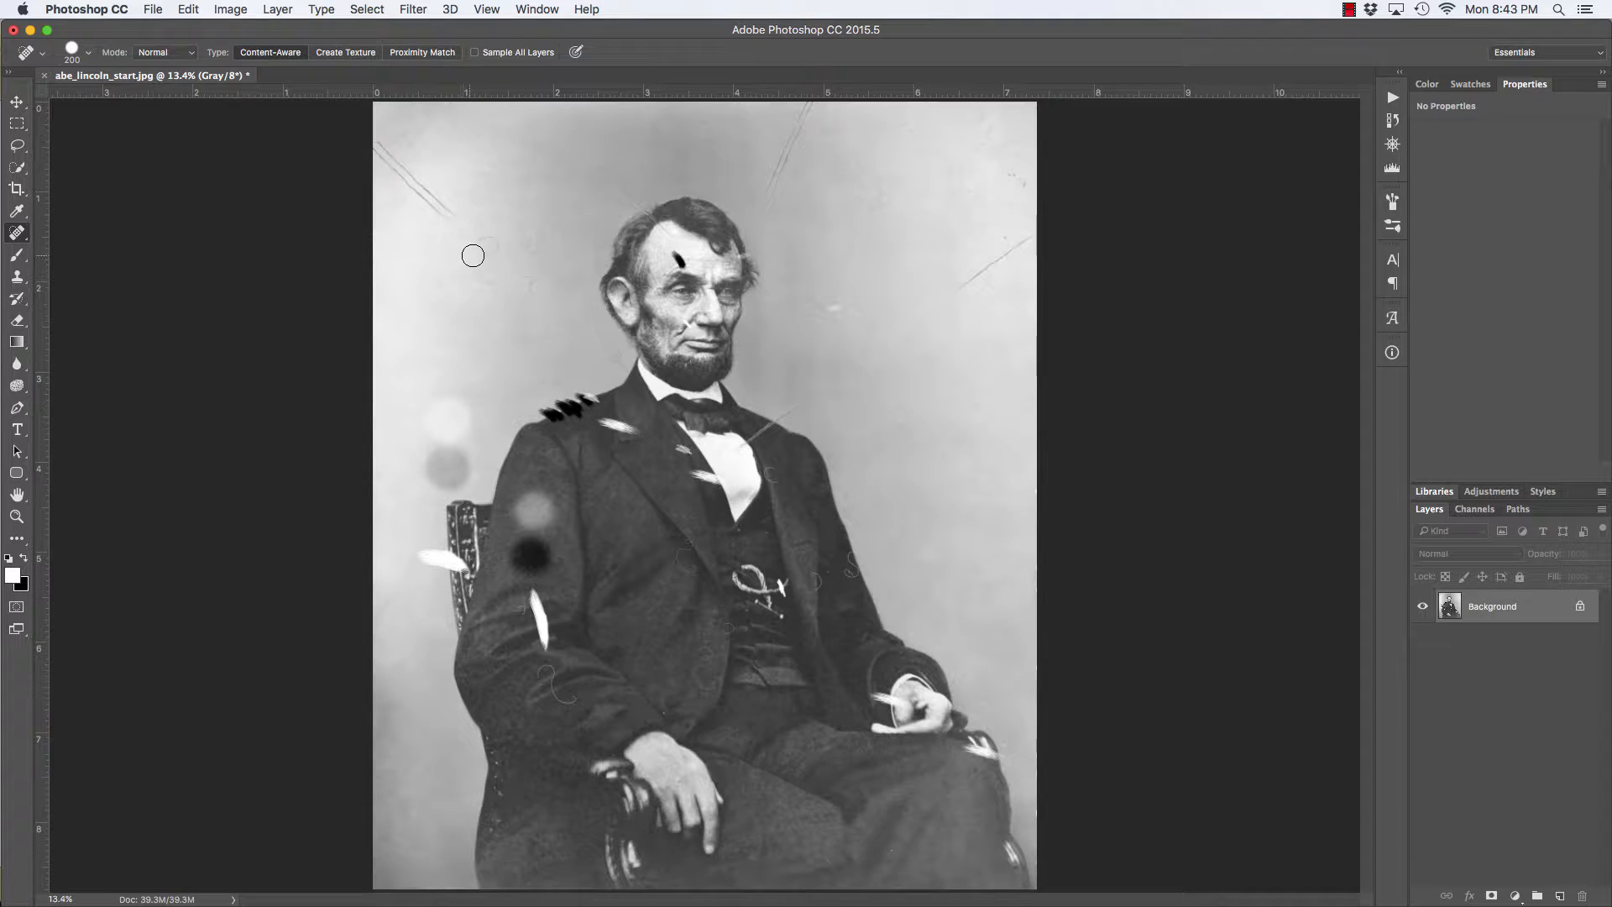
{"action": "mouse_move", "coordinate": [458, 221]}
{"action": "left_mouse_down"}
{"action": "mouse_move", "coordinate": [552, 274]}
{"action": "mouse_move", "coordinate": [527, 261]}
{"action": "mouse_move", "coordinate": [482, 293]}
{"action": "mouse_move", "coordinate": [529, 417]}
{"action": "left_mouse_up"}
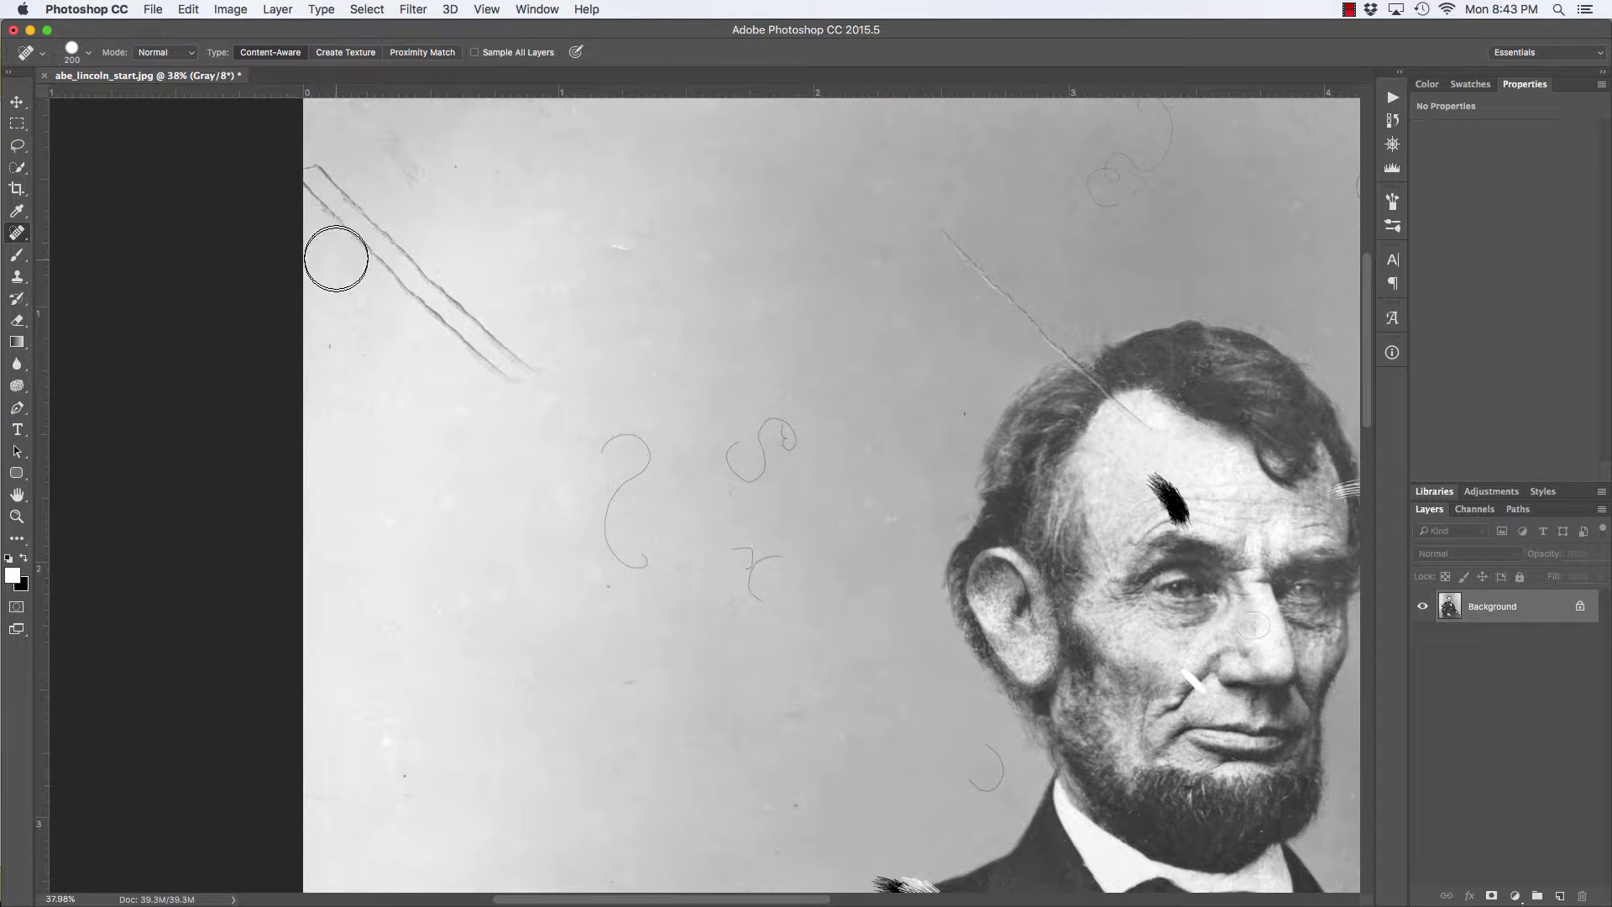
{"action": "left_click", "coordinate": [188, 55]}
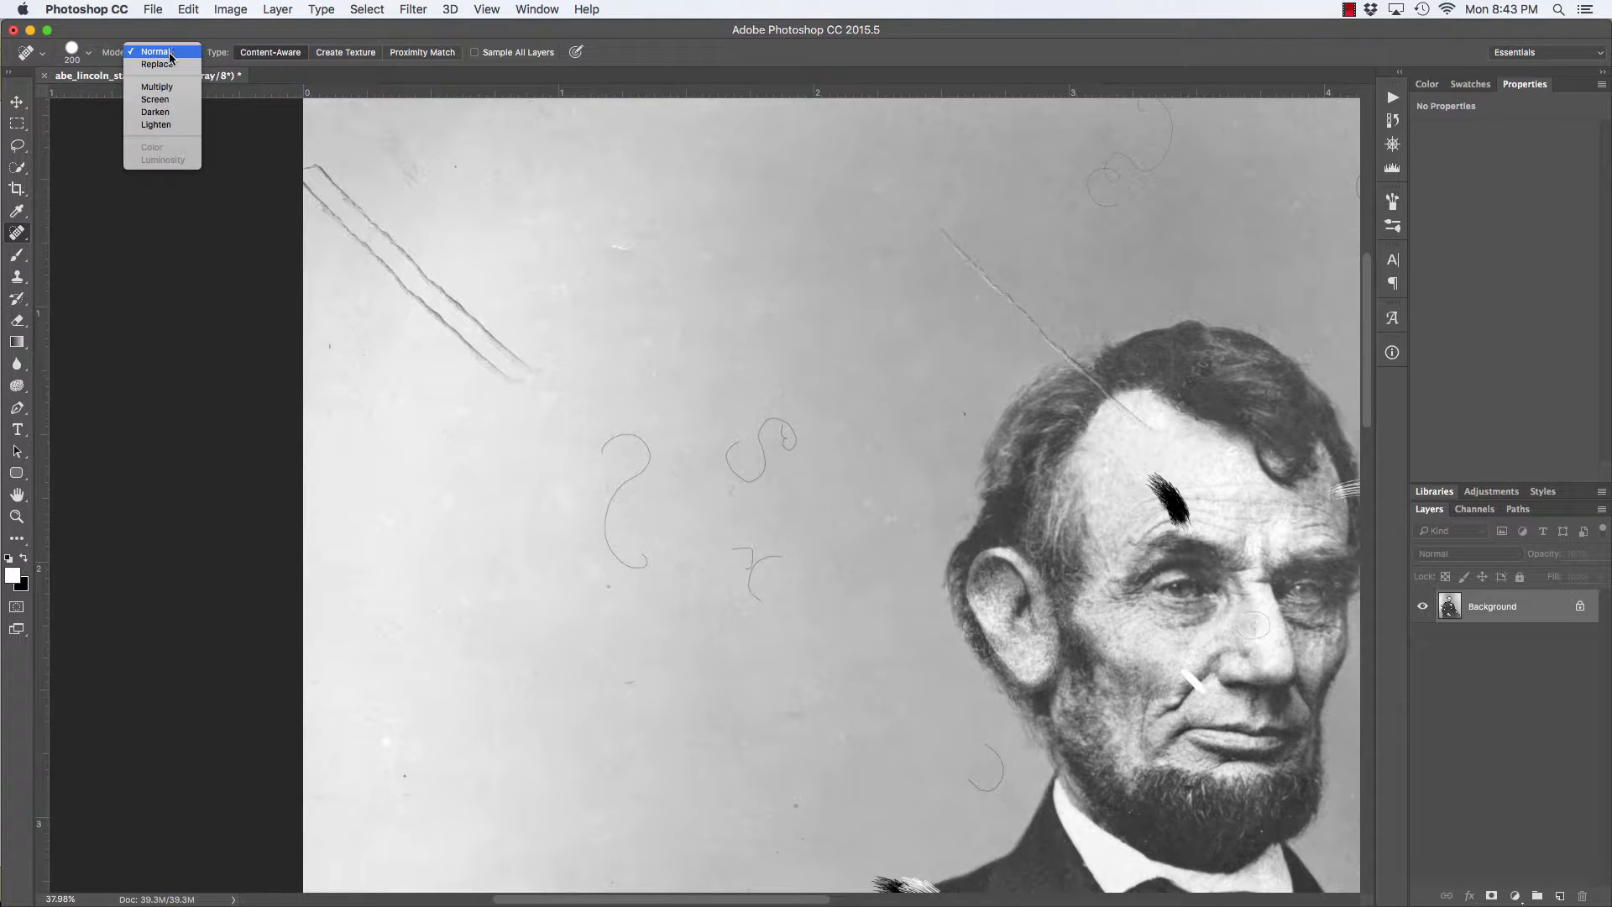
{"action": "left_click", "coordinate": [169, 53]}
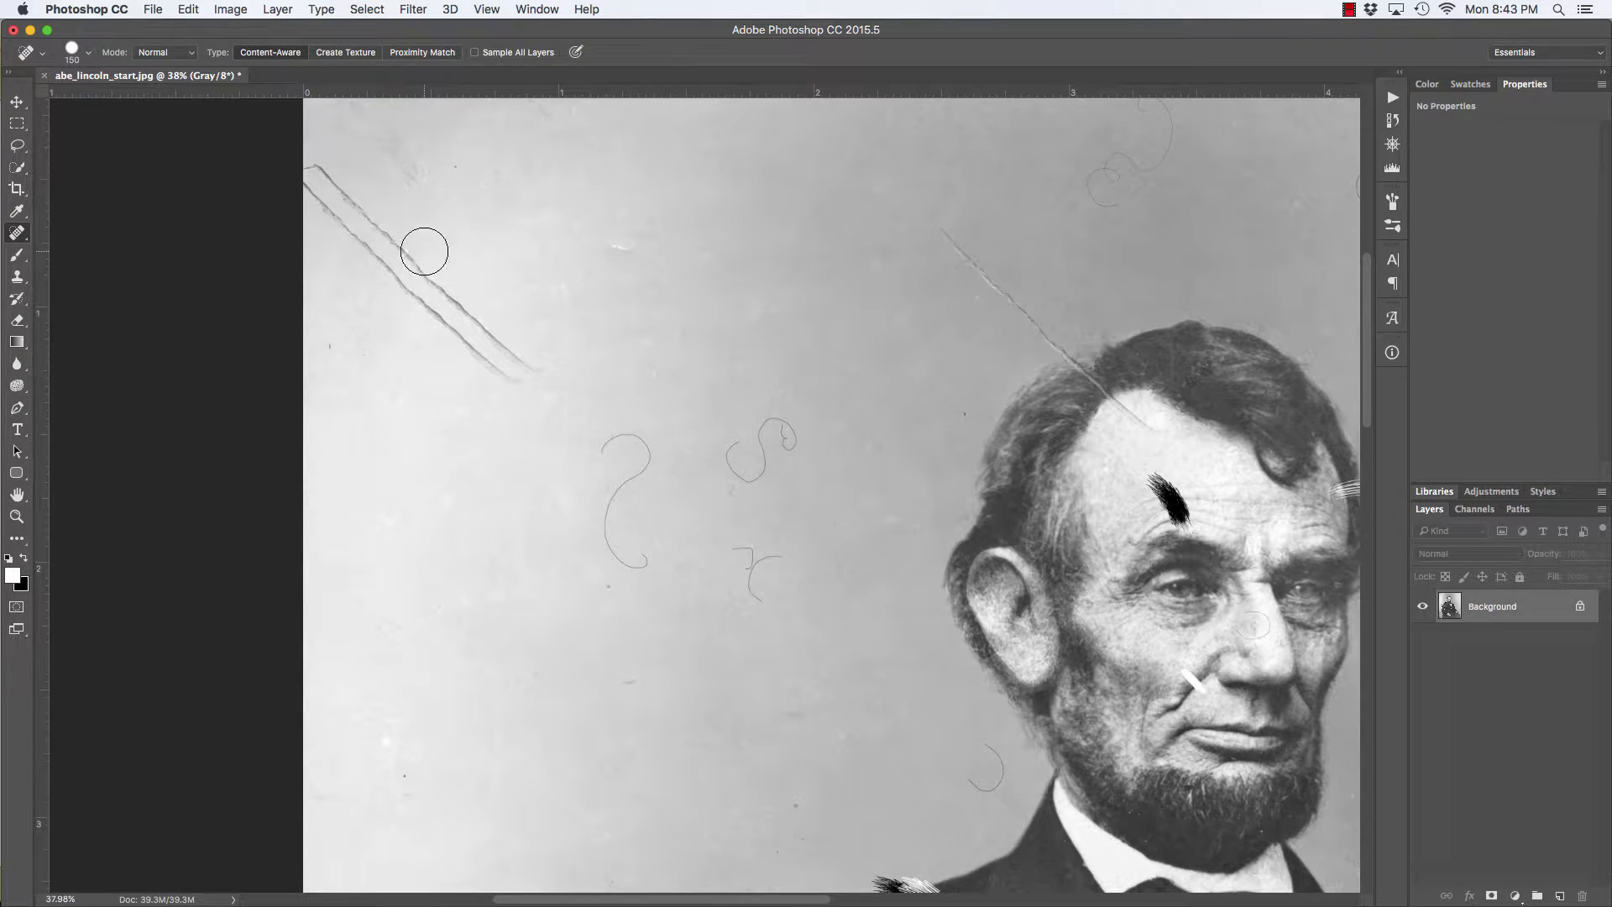
Set the Spot Healing Brush size to 80 px to suit the width of the diagonal scratches.
{"action": "key", "text": "bracketright"}
{"action": "key", "text": "bracketright"}
{"action": "key", "text": "bracketright"}
{"action": "key", "text": "bracketright"}
{"action": "key", "text": "bracketright"}
{"action": "key", "text": "bracketright"}
{"action": "key", "text": "bracketleft"}
{"action": "key", "text": "bracketleft"}
{"action": "key", "text": "bracketleft"}
{"action": "key", "text": "bracketleft"}
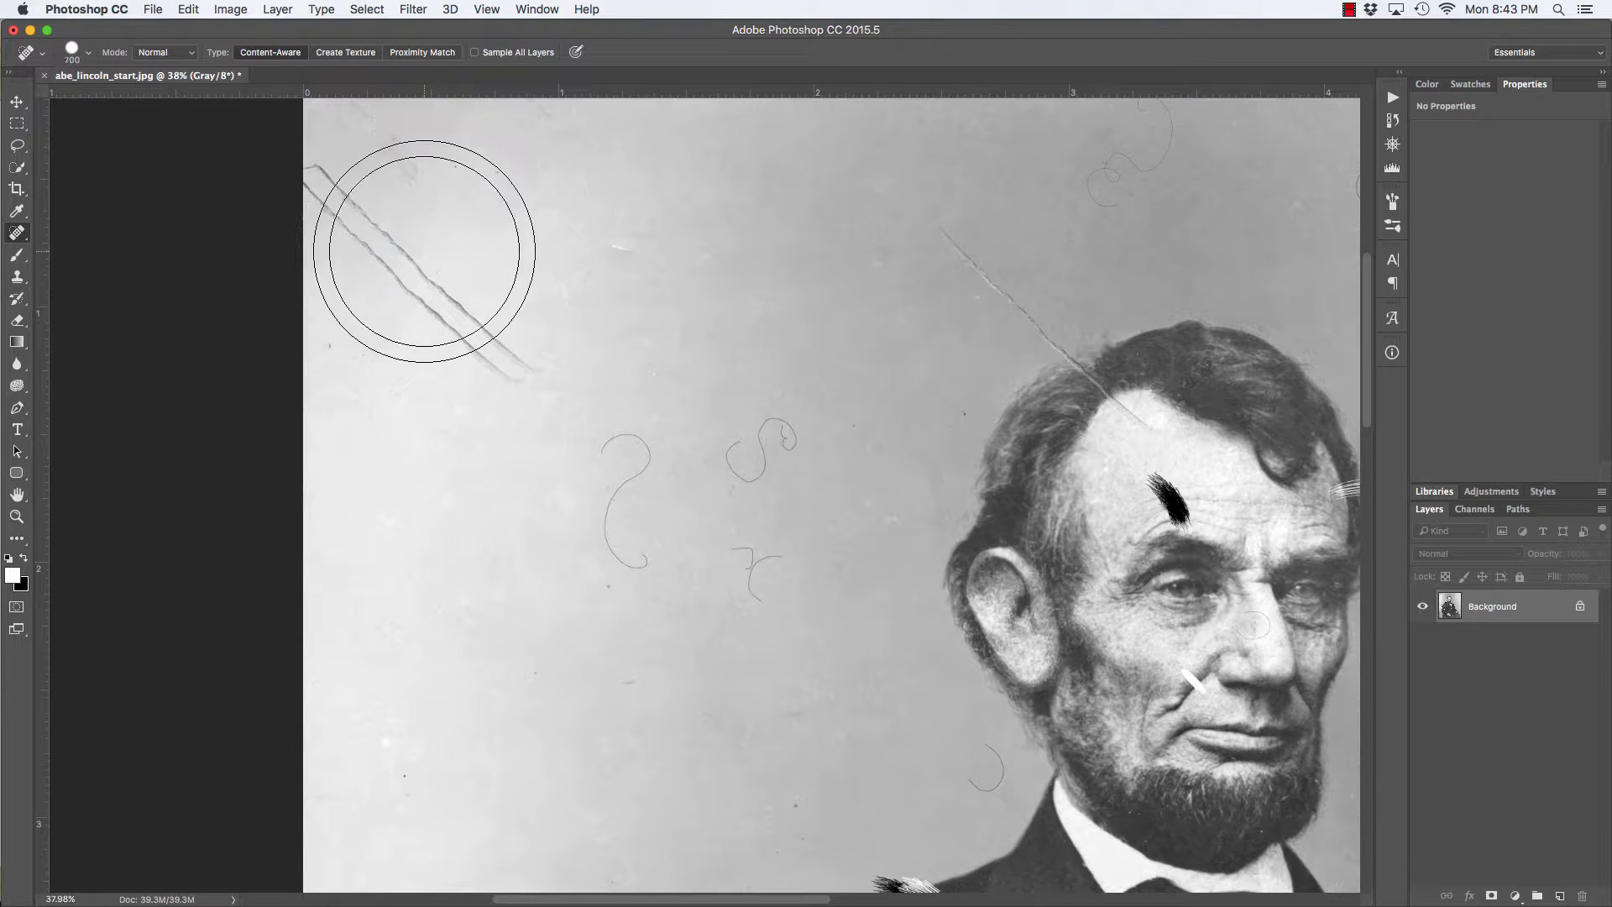
{"action": "key", "text": "bracketleft"}
{"action": "key", "text": "bracketleft"}
{"action": "key", "text": "bracketleft"}
{"action": "key", "text": "bracketleft"}
{"action": "key", "text": "bracketleft"}
{"action": "key", "text": "bracketleft"}
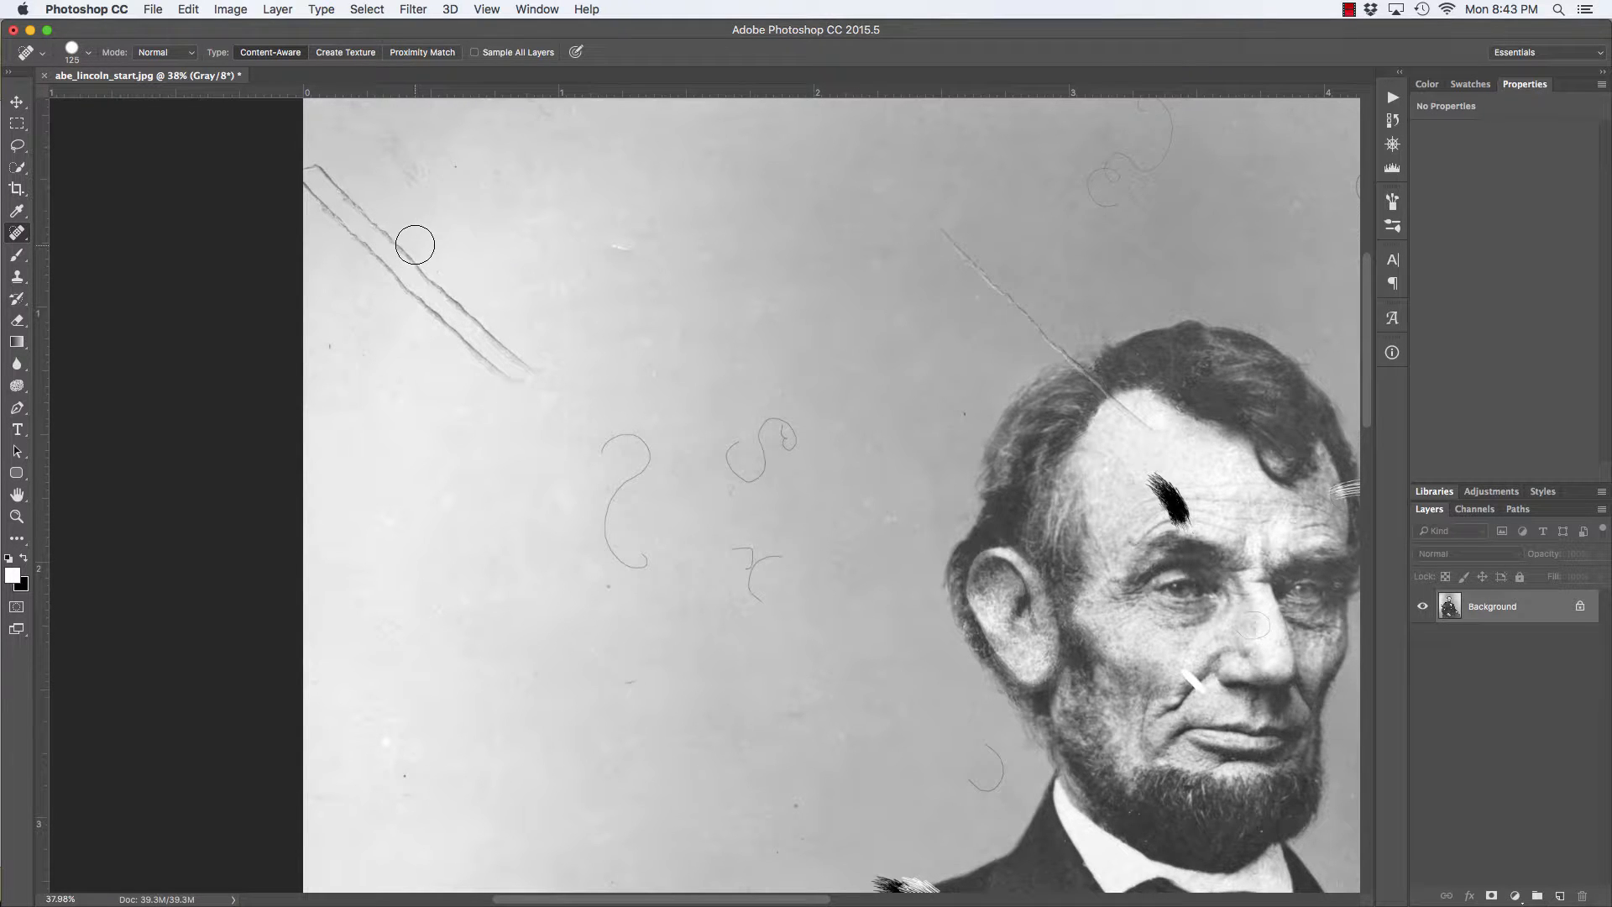
{"action": "key", "text": "bracketleft"}
{"action": "key", "text": "bracketleft"}
{"action": "key", "text": "bracketleft"}
Lower the healing brush's hardness slightly to soften its edge.
{"action": "left_click", "coordinate": [84, 56]}
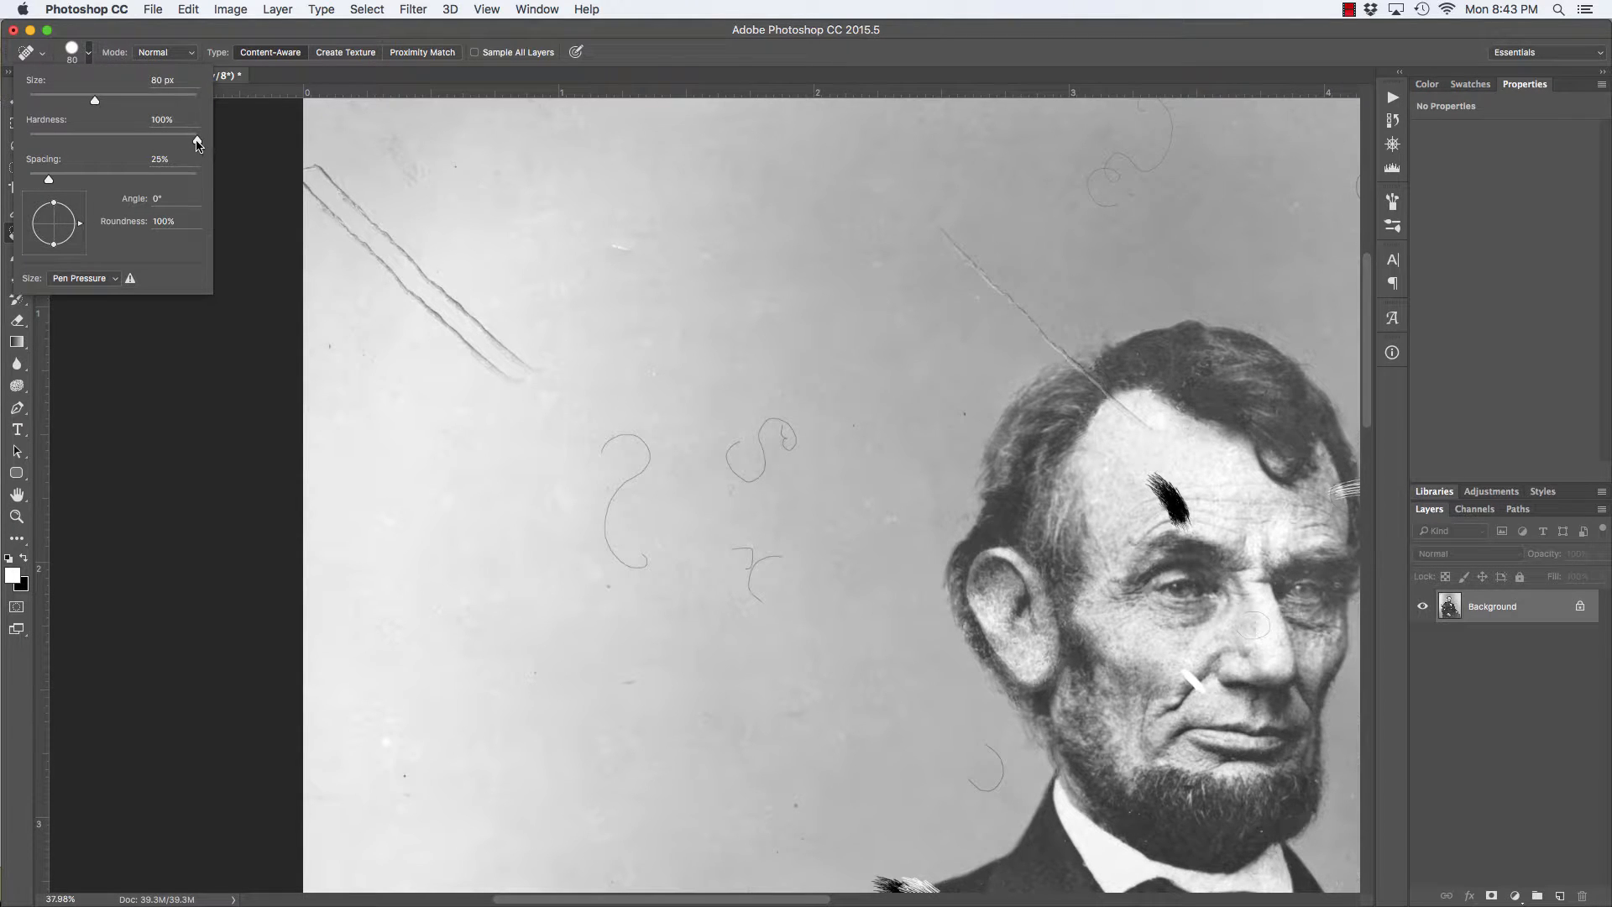
{"action": "left_click_drag", "start_coordinate": [196, 142], "coordinate": [157, 141]}
{"action": "left_click", "coordinate": [76, 55]}
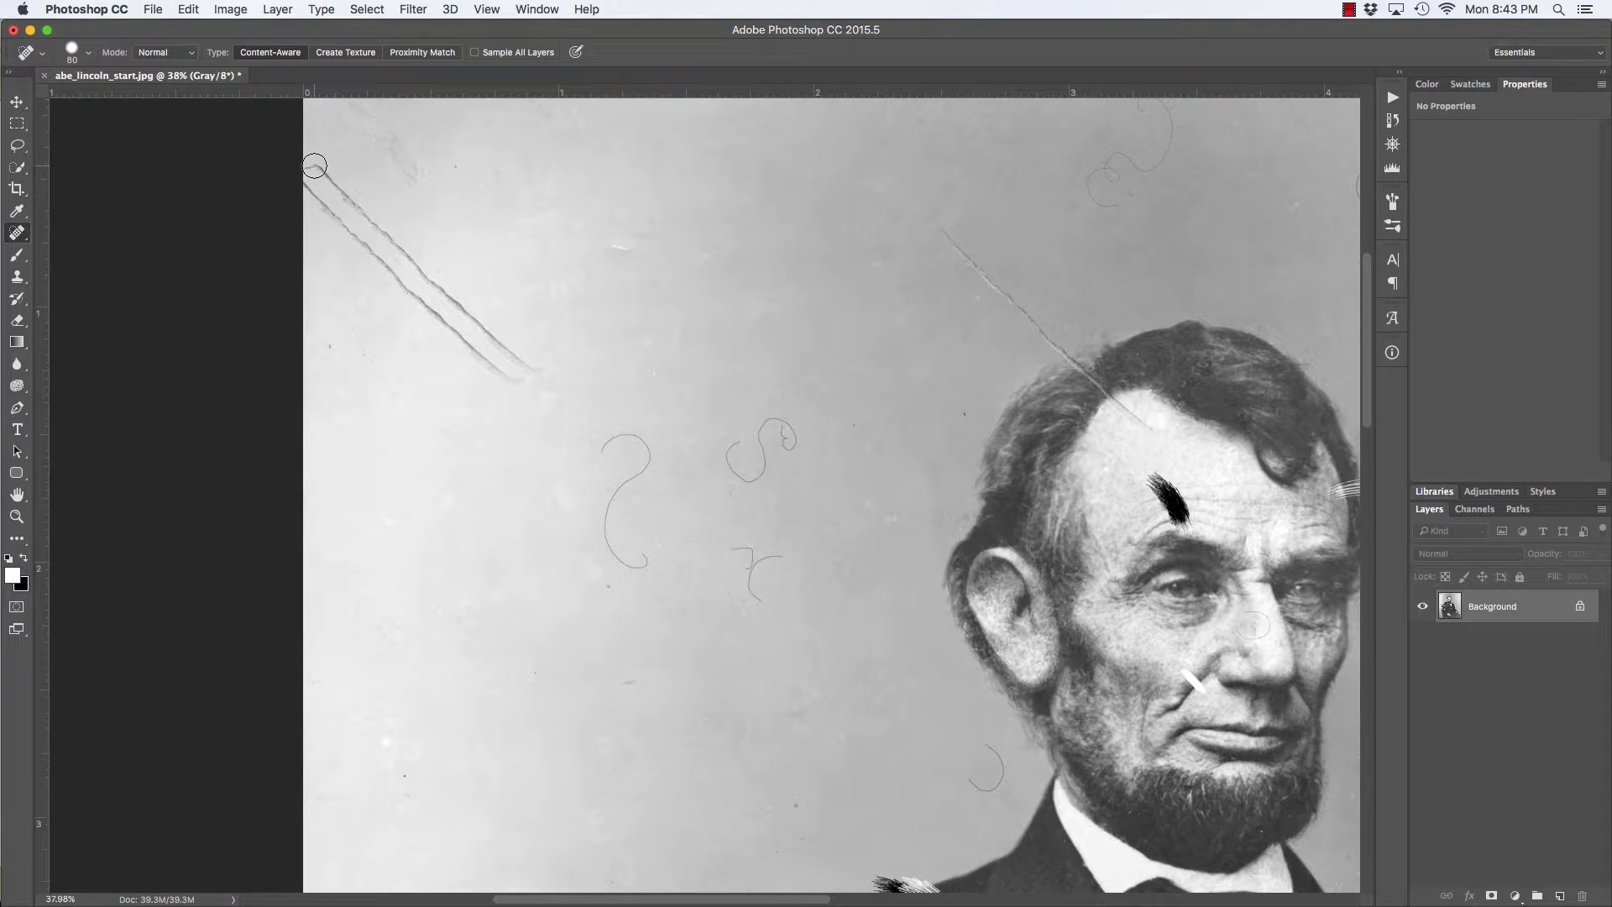
Heal the two parallel diagonal scratches in the photo's upper-left corner and touch up the smudges around them.
{"action": "left_click_drag", "start_coordinate": [315, 165], "coordinate": [539, 369]}
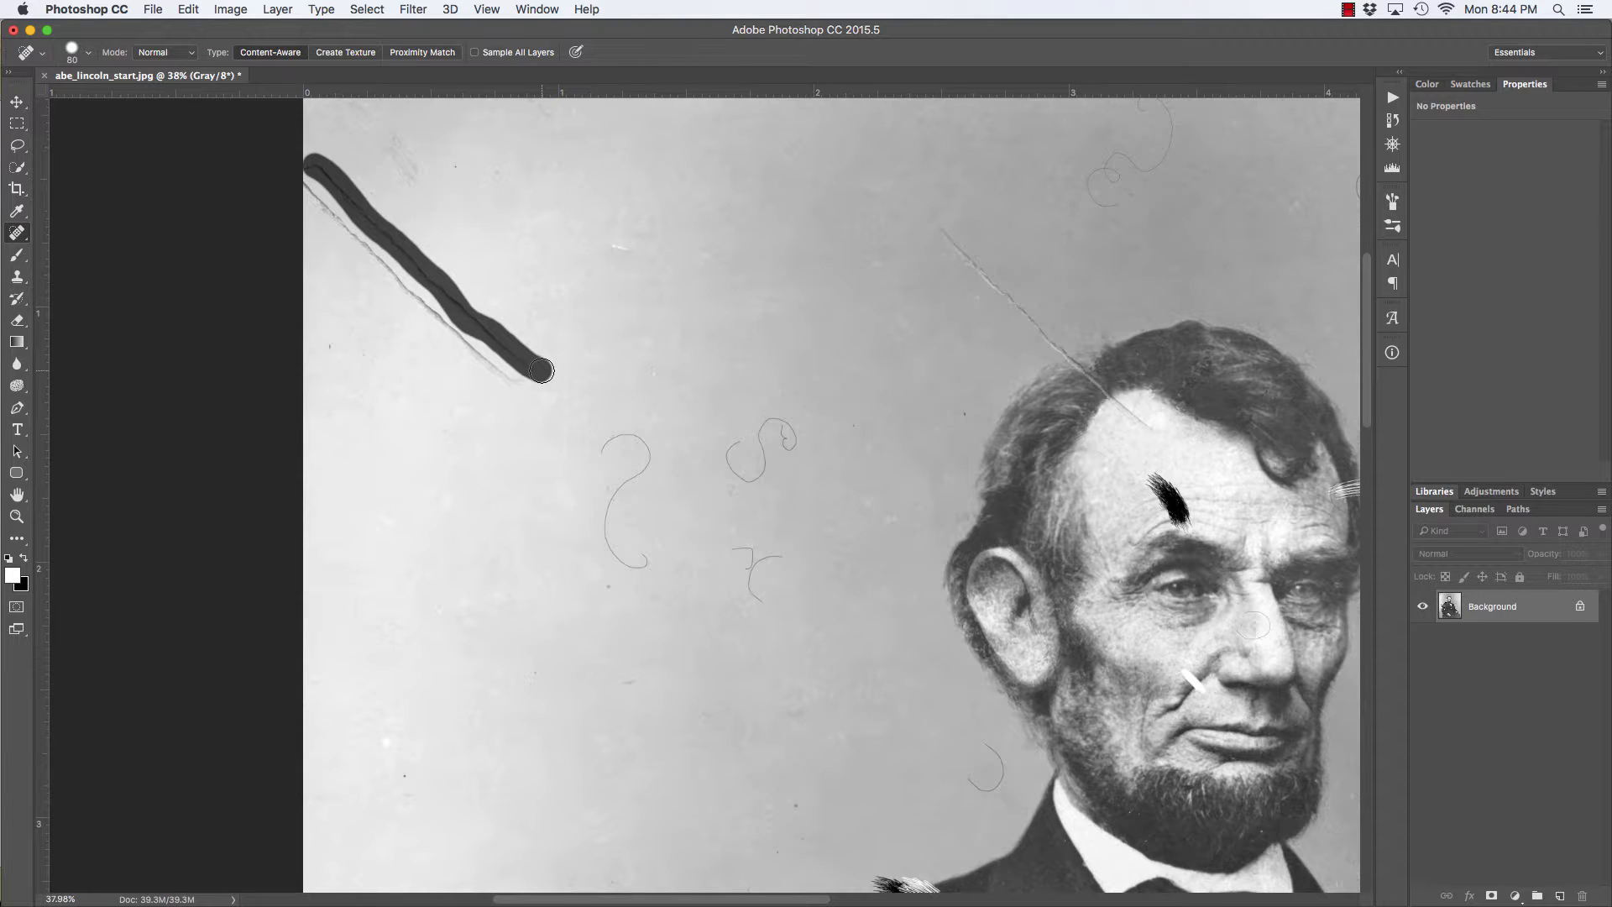
{"action": "left_click_drag", "start_coordinate": [541, 370], "coordinate": [540, 371]}
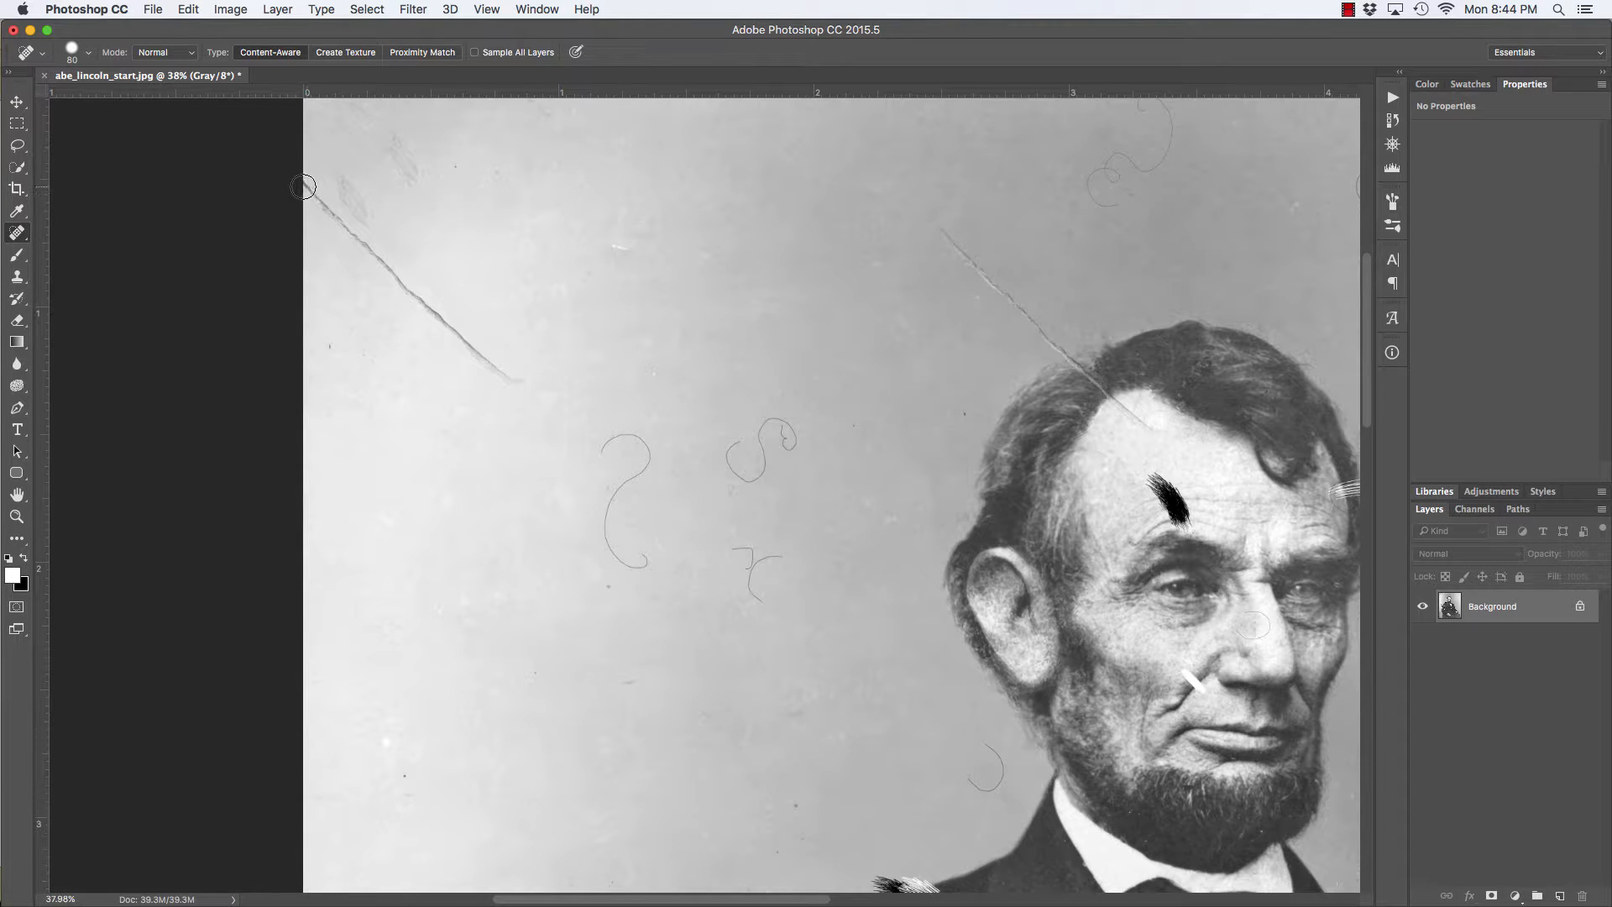
{"action": "left_click_drag", "start_coordinate": [303, 187], "coordinate": [531, 387]}
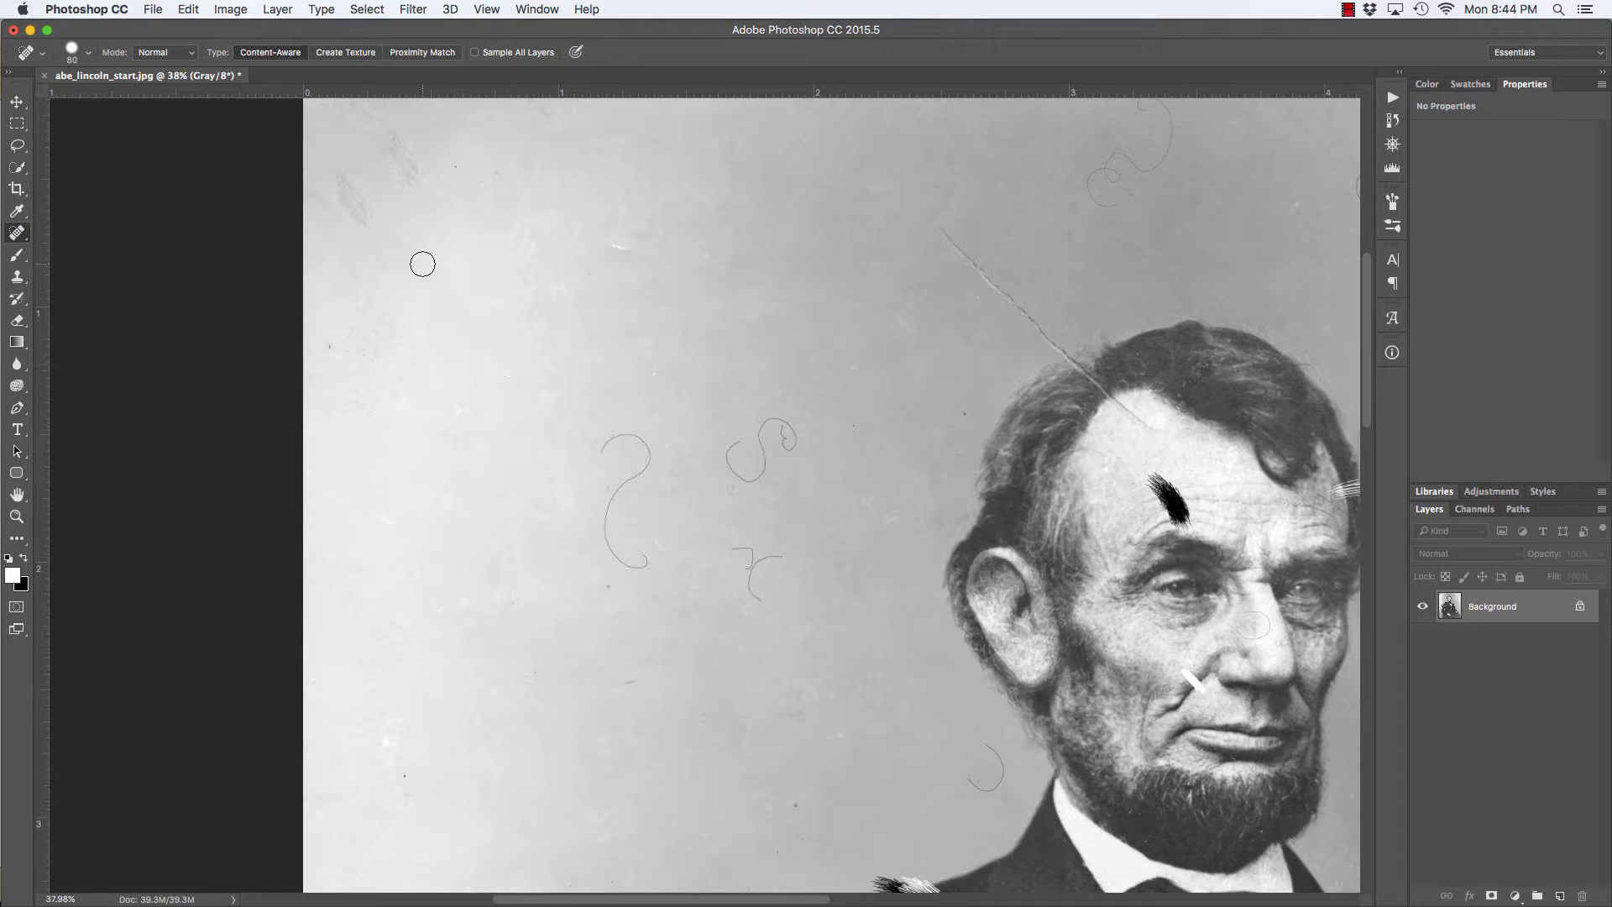
{"action": "left_click_drag", "start_coordinate": [332, 171], "coordinate": [359, 210]}
{"action": "mouse_move", "coordinate": [379, 137]}
{"action": "left_mouse_down"}
{"action": "mouse_move", "coordinate": [418, 177]}
{"action": "mouse_move", "coordinate": [340, 174]}
{"action": "mouse_move", "coordinate": [360, 200]}
{"action": "left_mouse_up"}
Heal the large S-shaped hair line in the backdrop left of the head and the small dark specks below it.
{"action": "left_click_drag", "start_coordinate": [630, 496], "coordinate": [683, 504]}
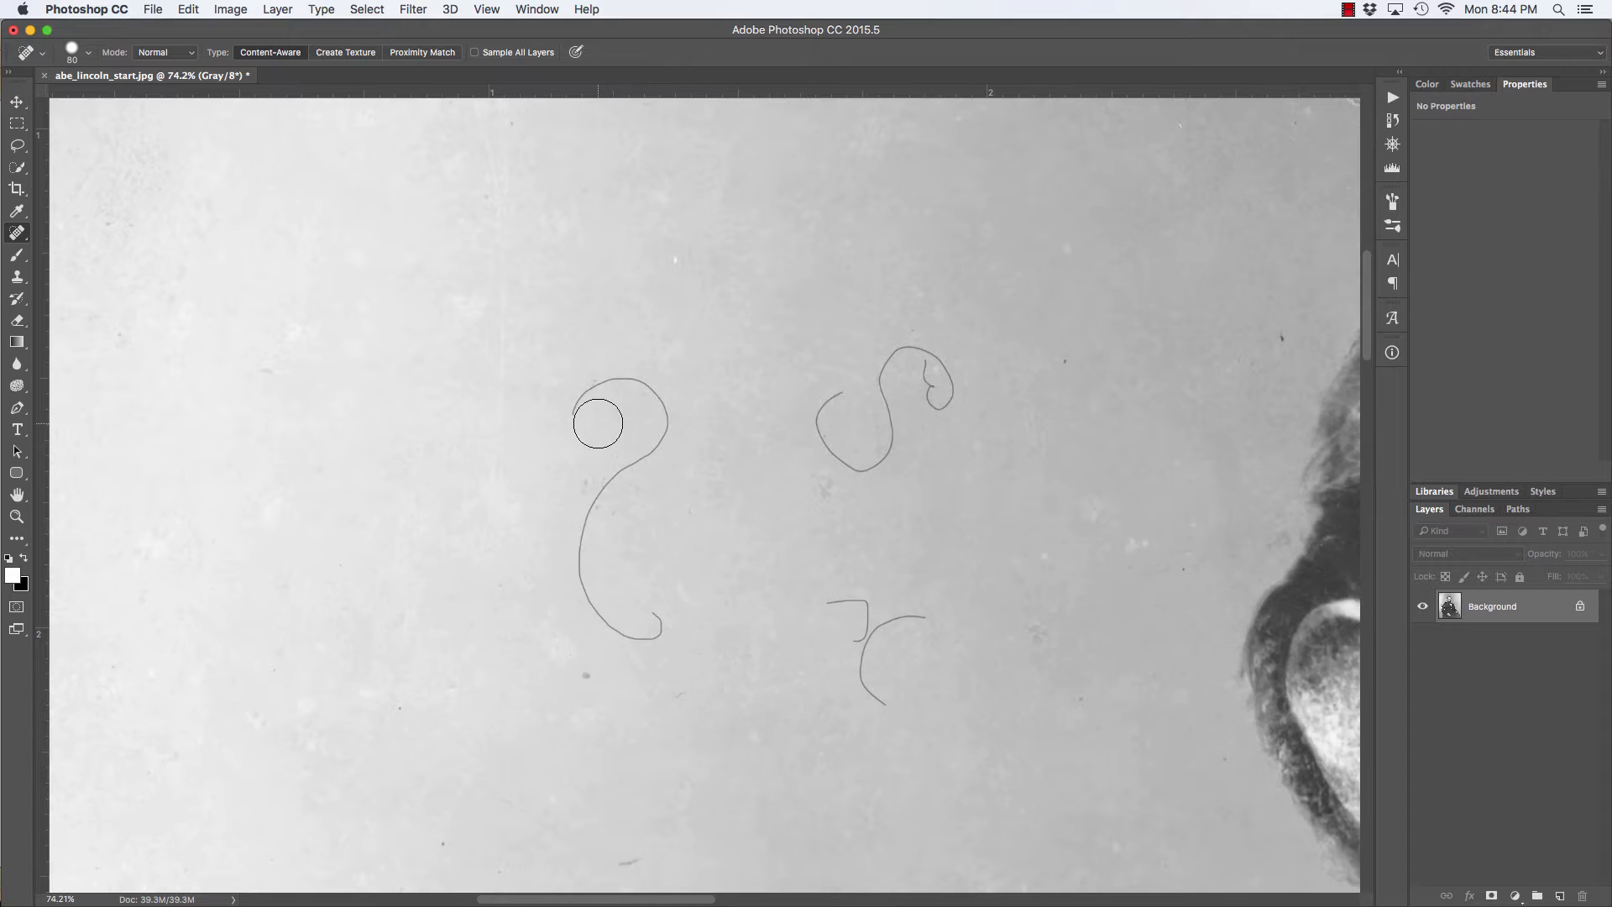
{"action": "mouse_move", "coordinate": [573, 419]}
{"action": "left_mouse_down"}
{"action": "mouse_move", "coordinate": [587, 384]}
{"action": "mouse_move", "coordinate": [661, 401]}
{"action": "mouse_move", "coordinate": [634, 470]}
{"action": "mouse_move", "coordinate": [573, 533]}
{"action": "mouse_move", "coordinate": [585, 612]}
{"action": "mouse_move", "coordinate": [638, 640]}
{"action": "mouse_move", "coordinate": [656, 619]}
{"action": "left_mouse_up"}
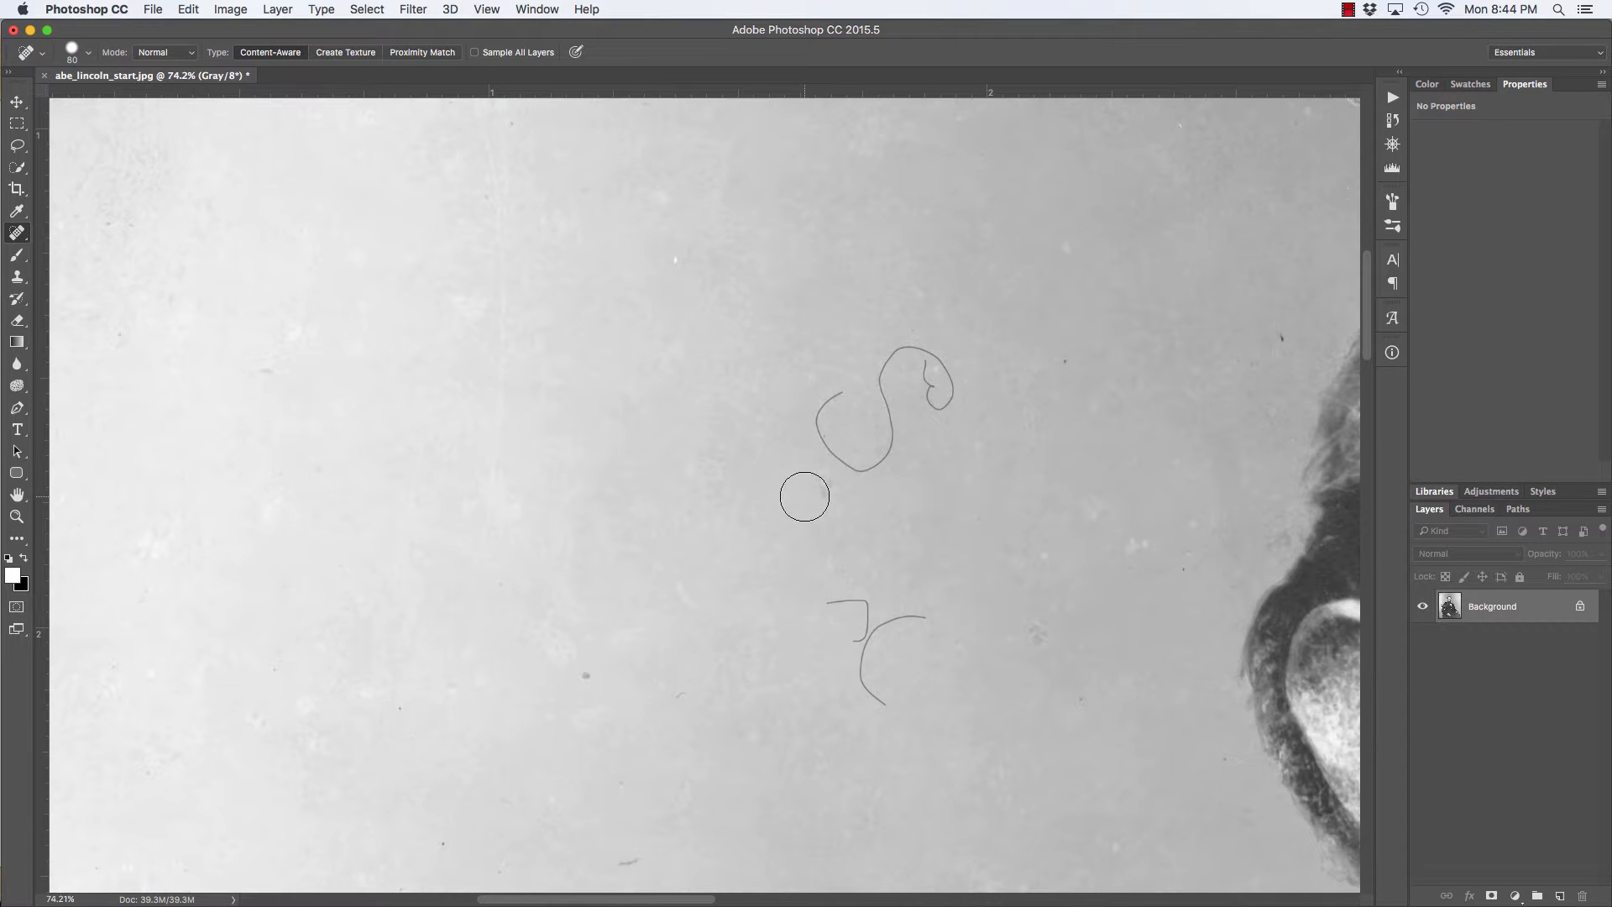
{"action": "left_click", "coordinate": [586, 676]}
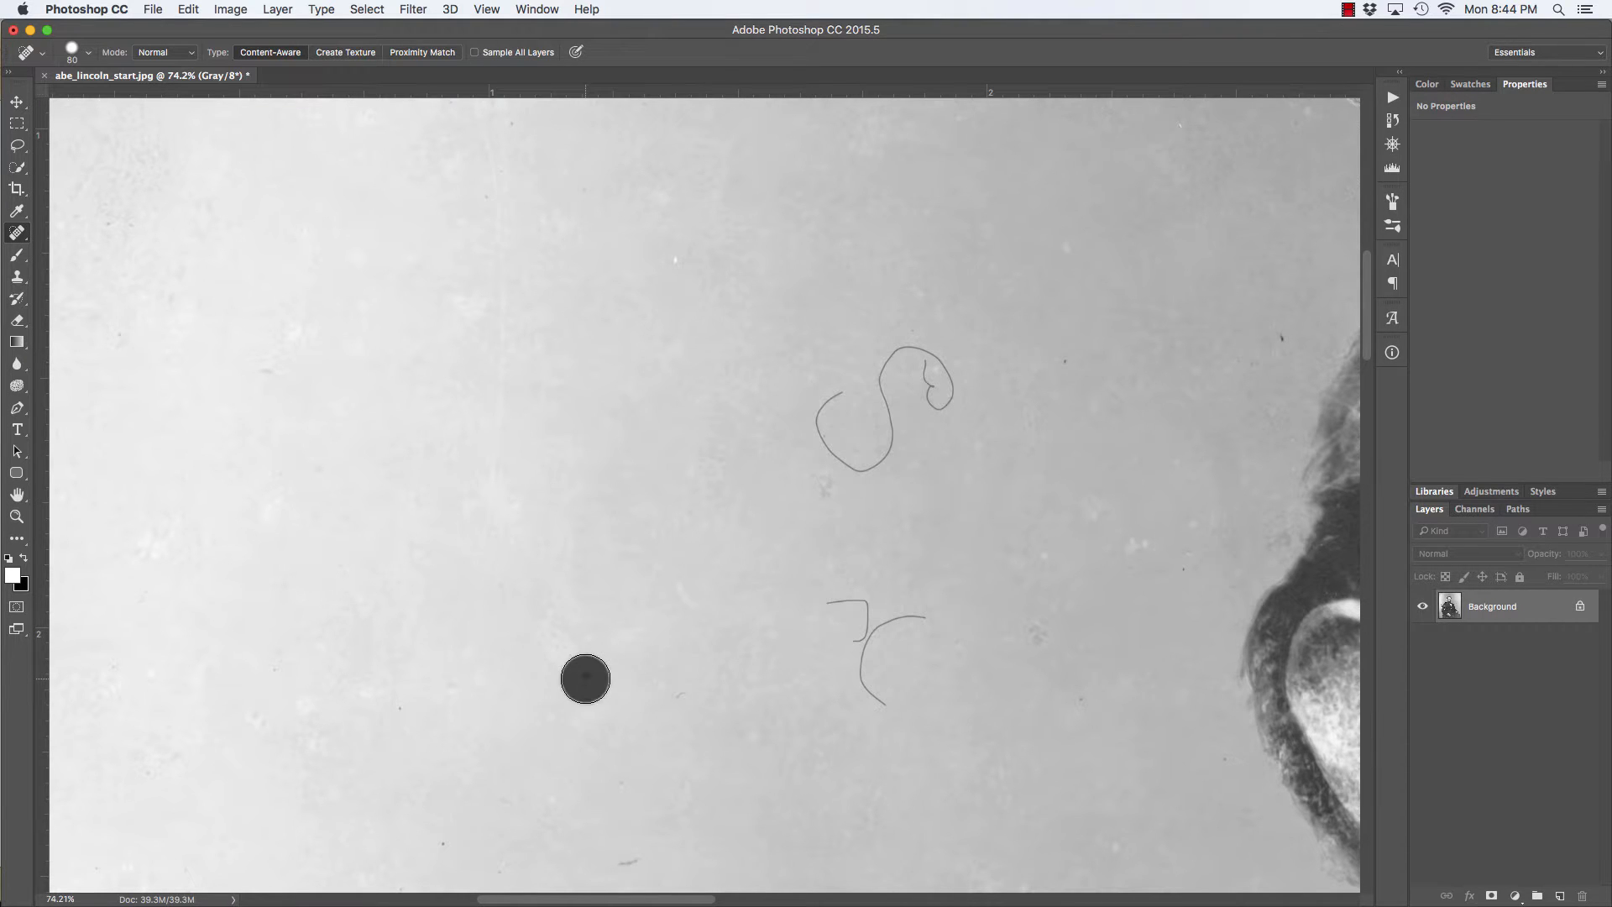
{"action": "left_click", "coordinate": [621, 856]}
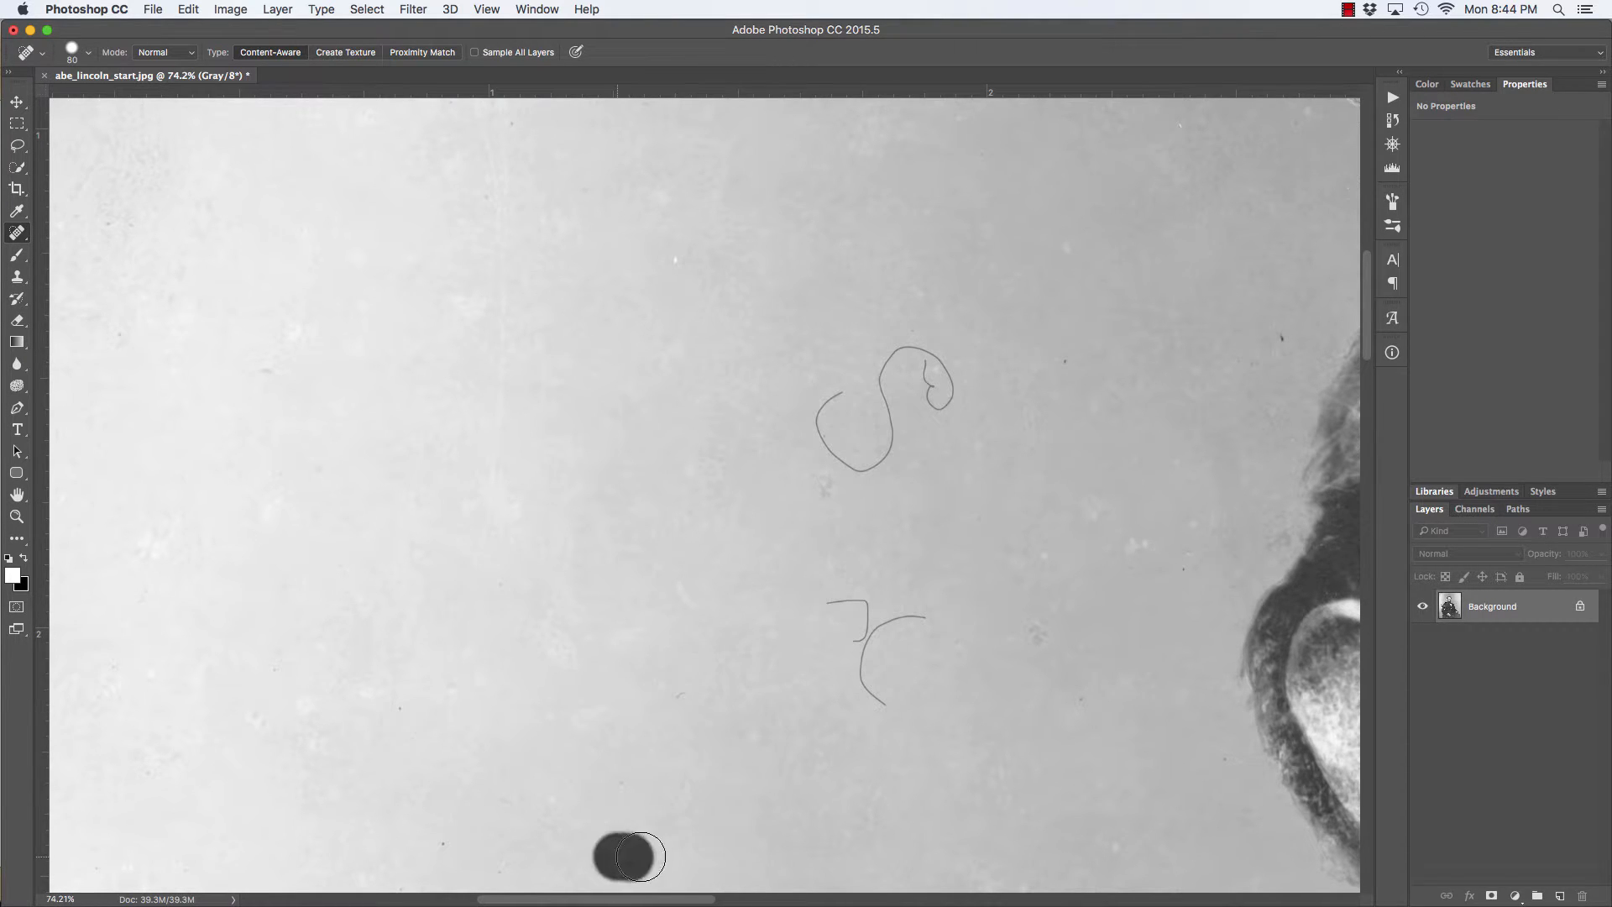
{"action": "left_click", "coordinate": [685, 696]}
Heal the branching line, the curled hair line and the short white scratch in the backdrop left of the head.
{"action": "mouse_move", "coordinate": [827, 606]}
{"action": "left_mouse_down"}
{"action": "mouse_move", "coordinate": [865, 625]}
{"action": "mouse_move", "coordinate": [860, 685]}
{"action": "mouse_move", "coordinate": [881, 703]}
{"action": "left_mouse_up"}
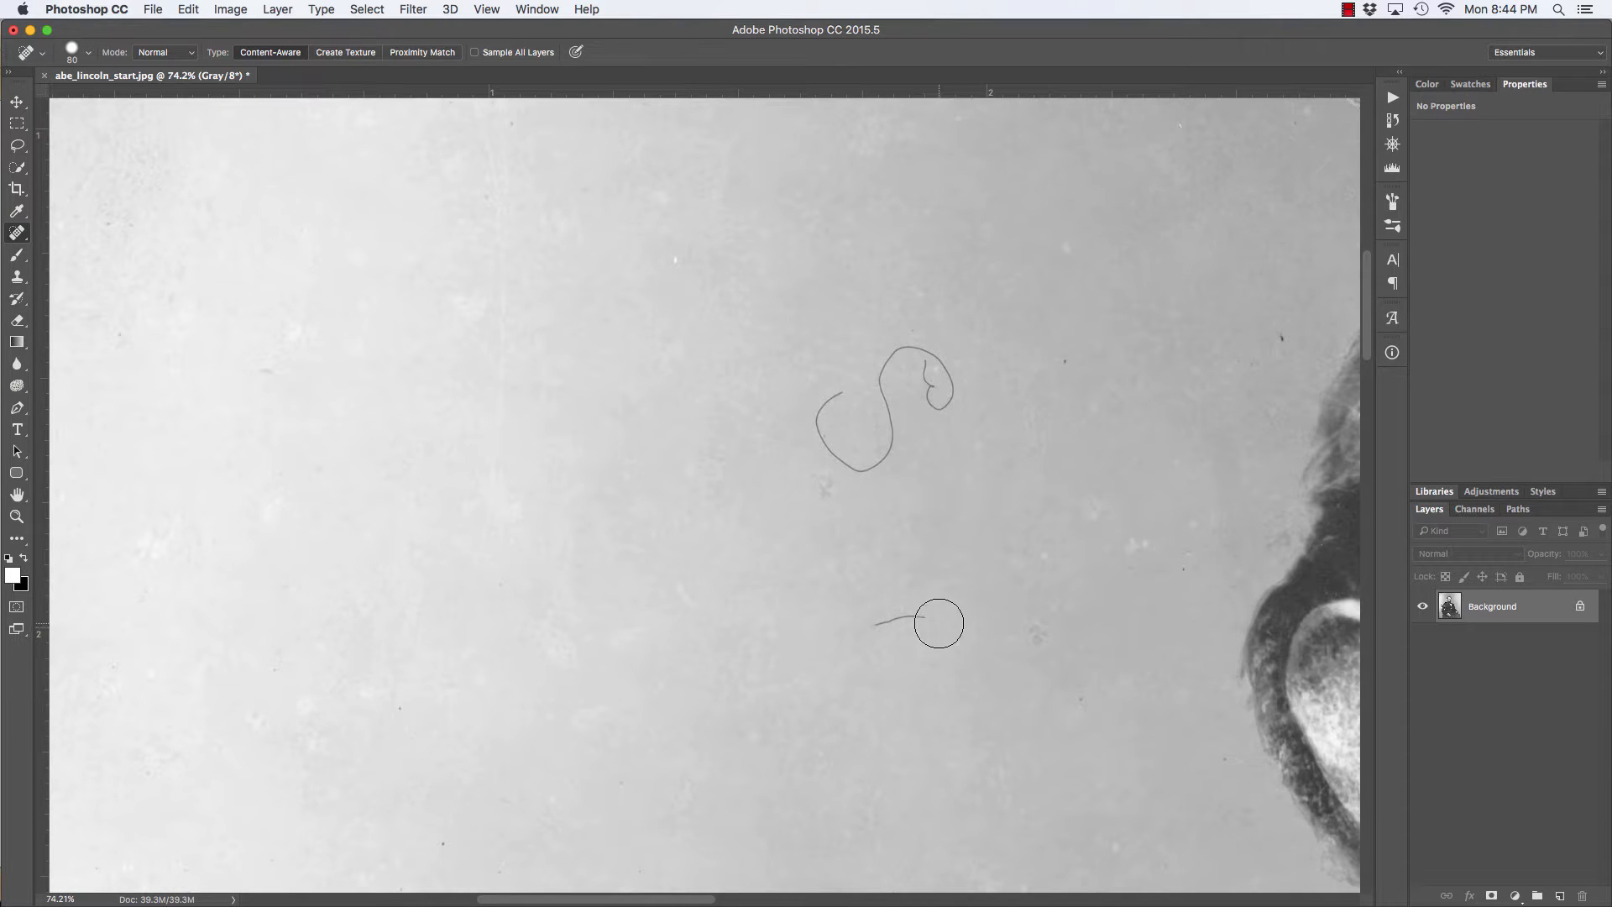
{"action": "left_click_drag", "start_coordinate": [940, 619], "coordinate": [873, 619]}
{"action": "mouse_move", "coordinate": [934, 371]}
{"action": "left_mouse_down"}
{"action": "mouse_move", "coordinate": [957, 394]}
{"action": "mouse_move", "coordinate": [890, 352]}
{"action": "mouse_move", "coordinate": [873, 466]}
{"action": "mouse_move", "coordinate": [831, 405]}
{"action": "mouse_move", "coordinate": [882, 445]}
{"action": "left_mouse_up"}
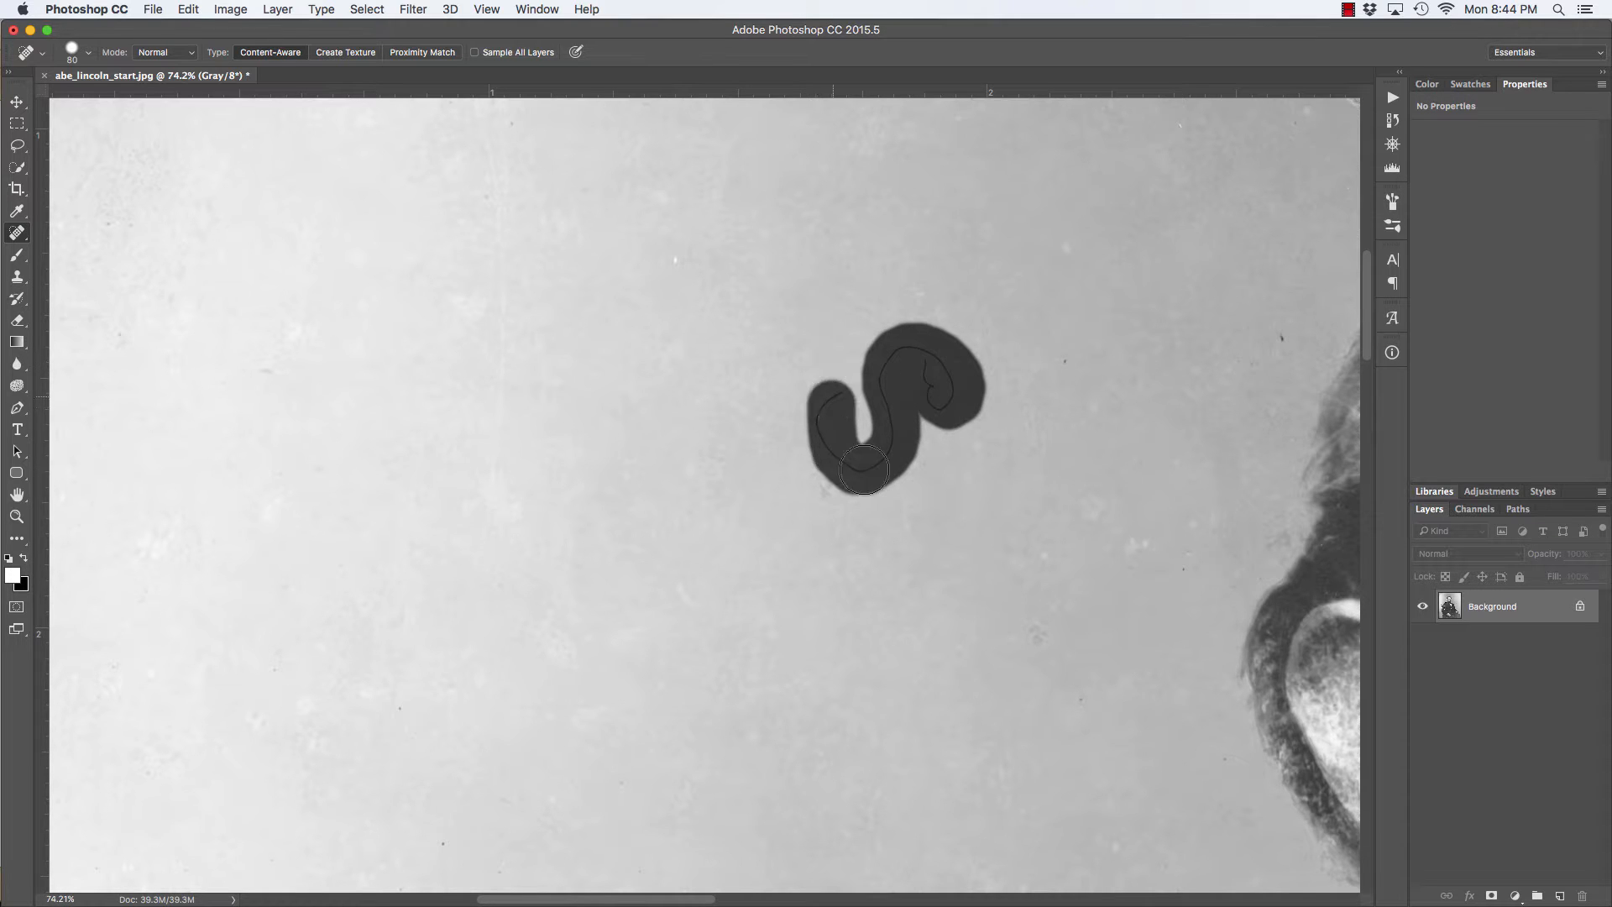
{"action": "scroll", "coordinate": [873, 436], "scroll_direction": "down", "scroll_amount": 3}
{"action": "scroll", "coordinate": [843, 412], "scroll_direction": "right", "scroll_amount": 3}
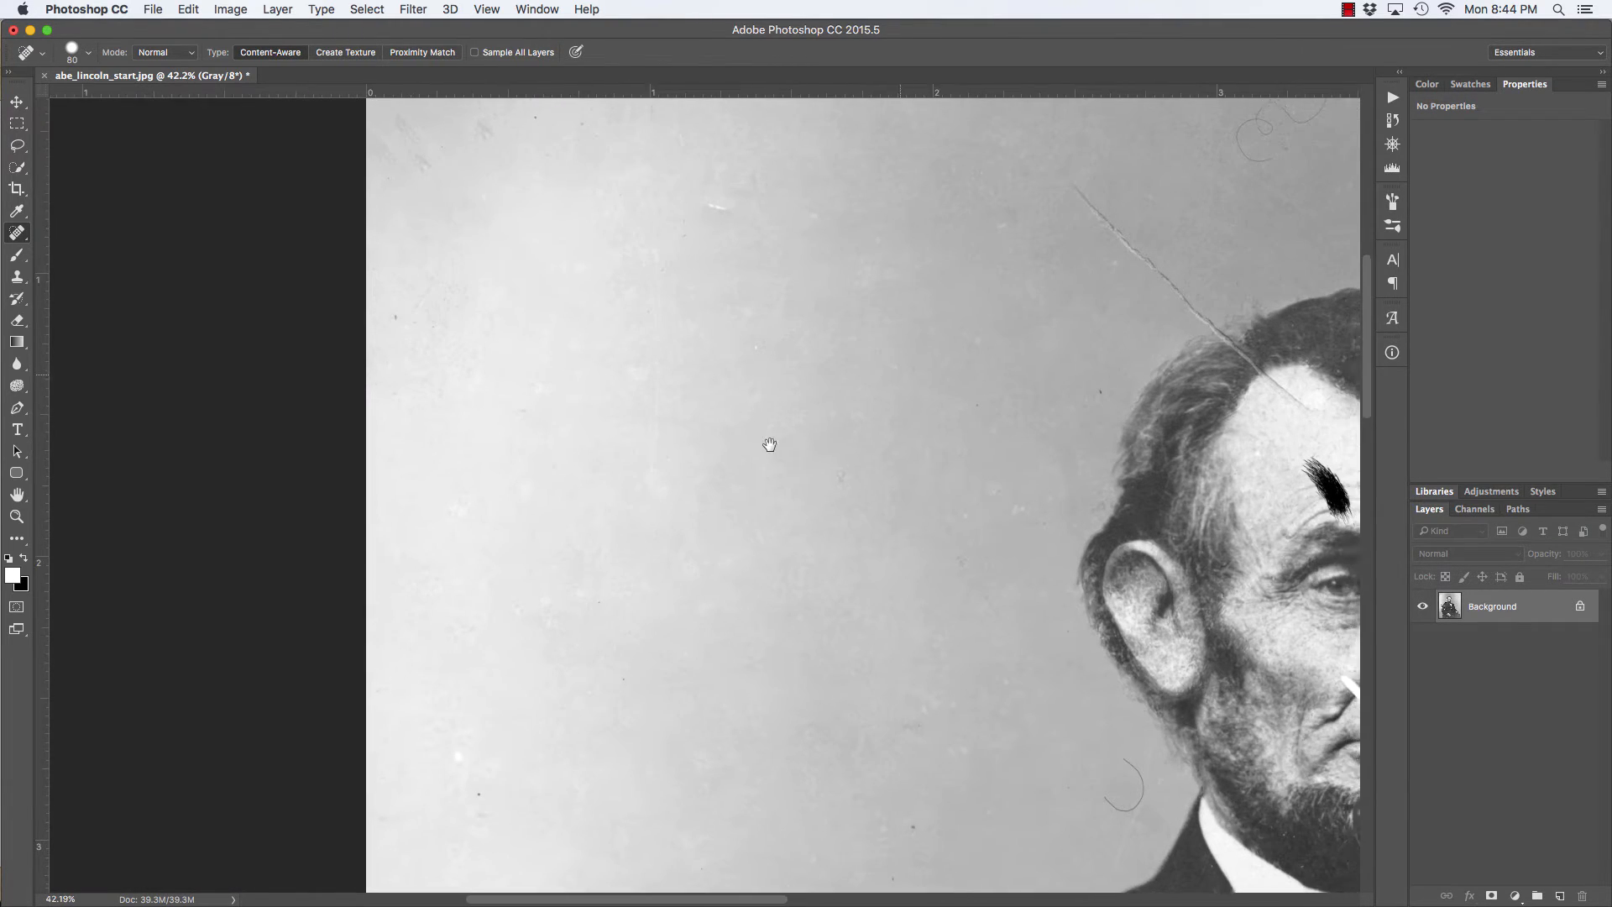
{"action": "left_click", "coordinate": [632, 195]}
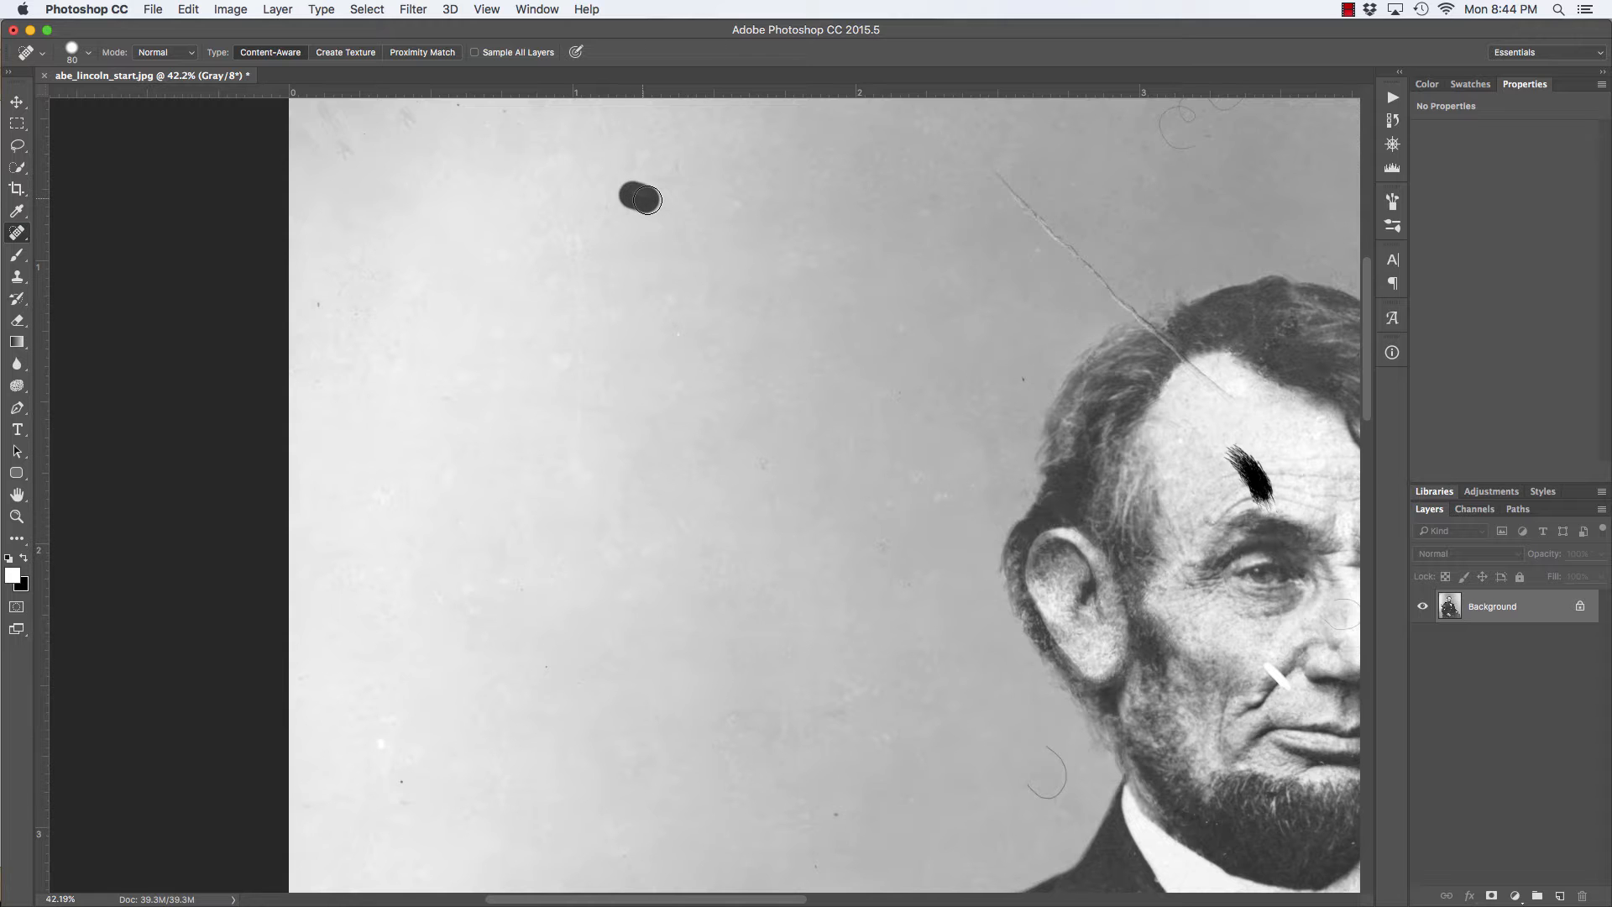
Set the healing brush size to 50 px for the diagonal scratch crossing the hair and forehead.
{"action": "left_click_drag", "start_coordinate": [916, 270], "coordinate": [570, 363]}
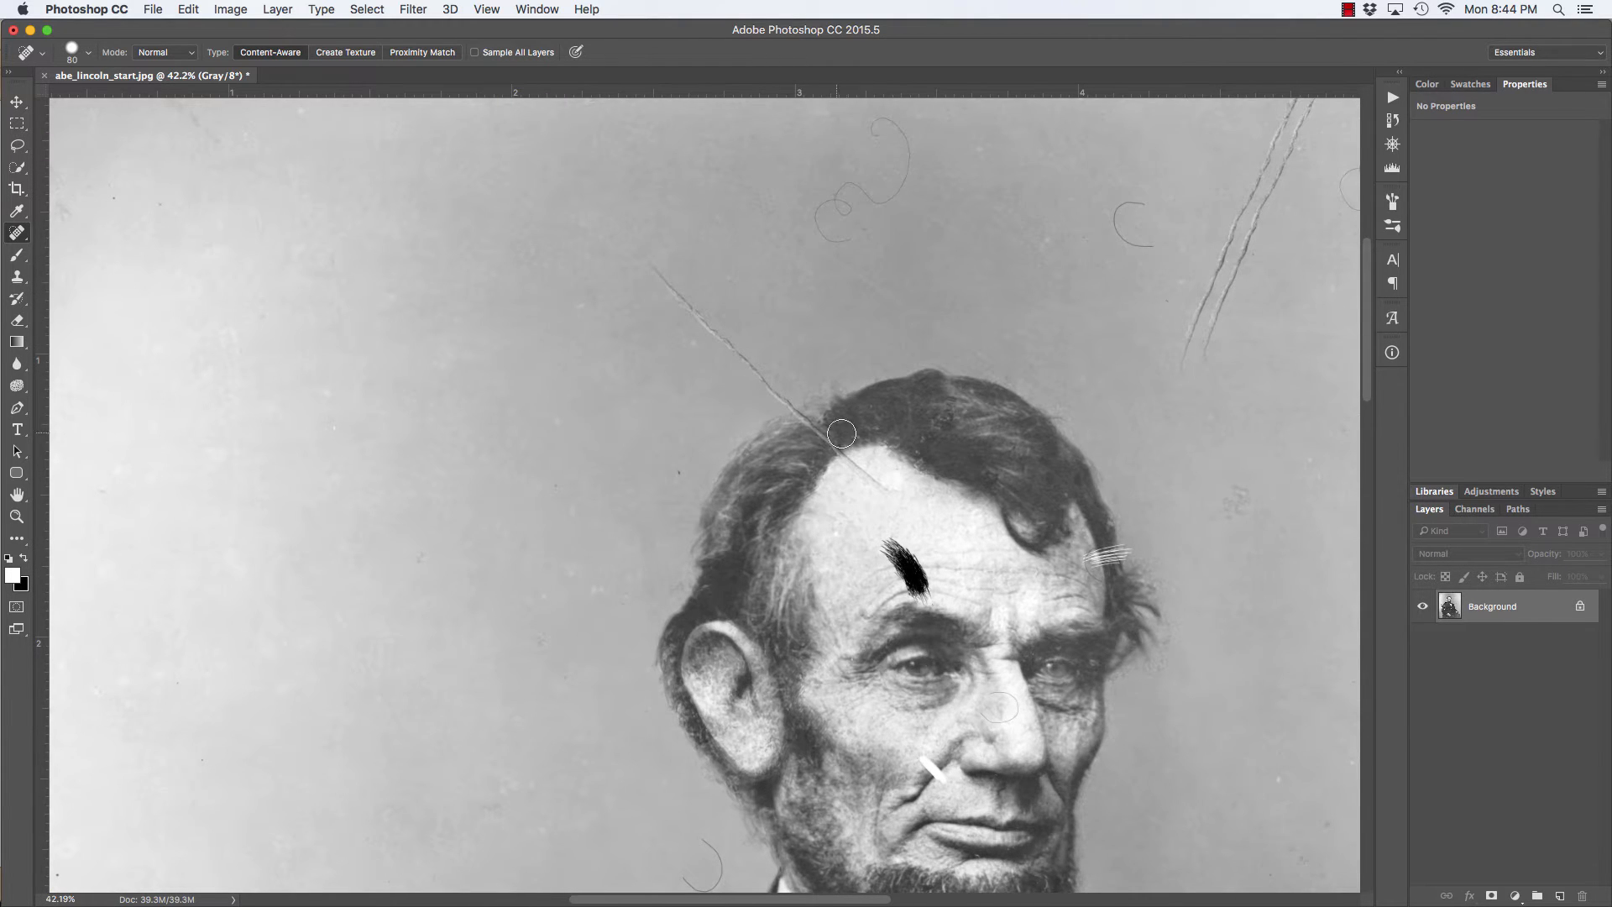
{"action": "mouse_move", "coordinate": [814, 441]}
{"action": "left_mouse_down"}
{"action": "mouse_move", "coordinate": [846, 451]}
{"action": "mouse_move", "coordinate": [719, 398]}
{"action": "left_mouse_up"}
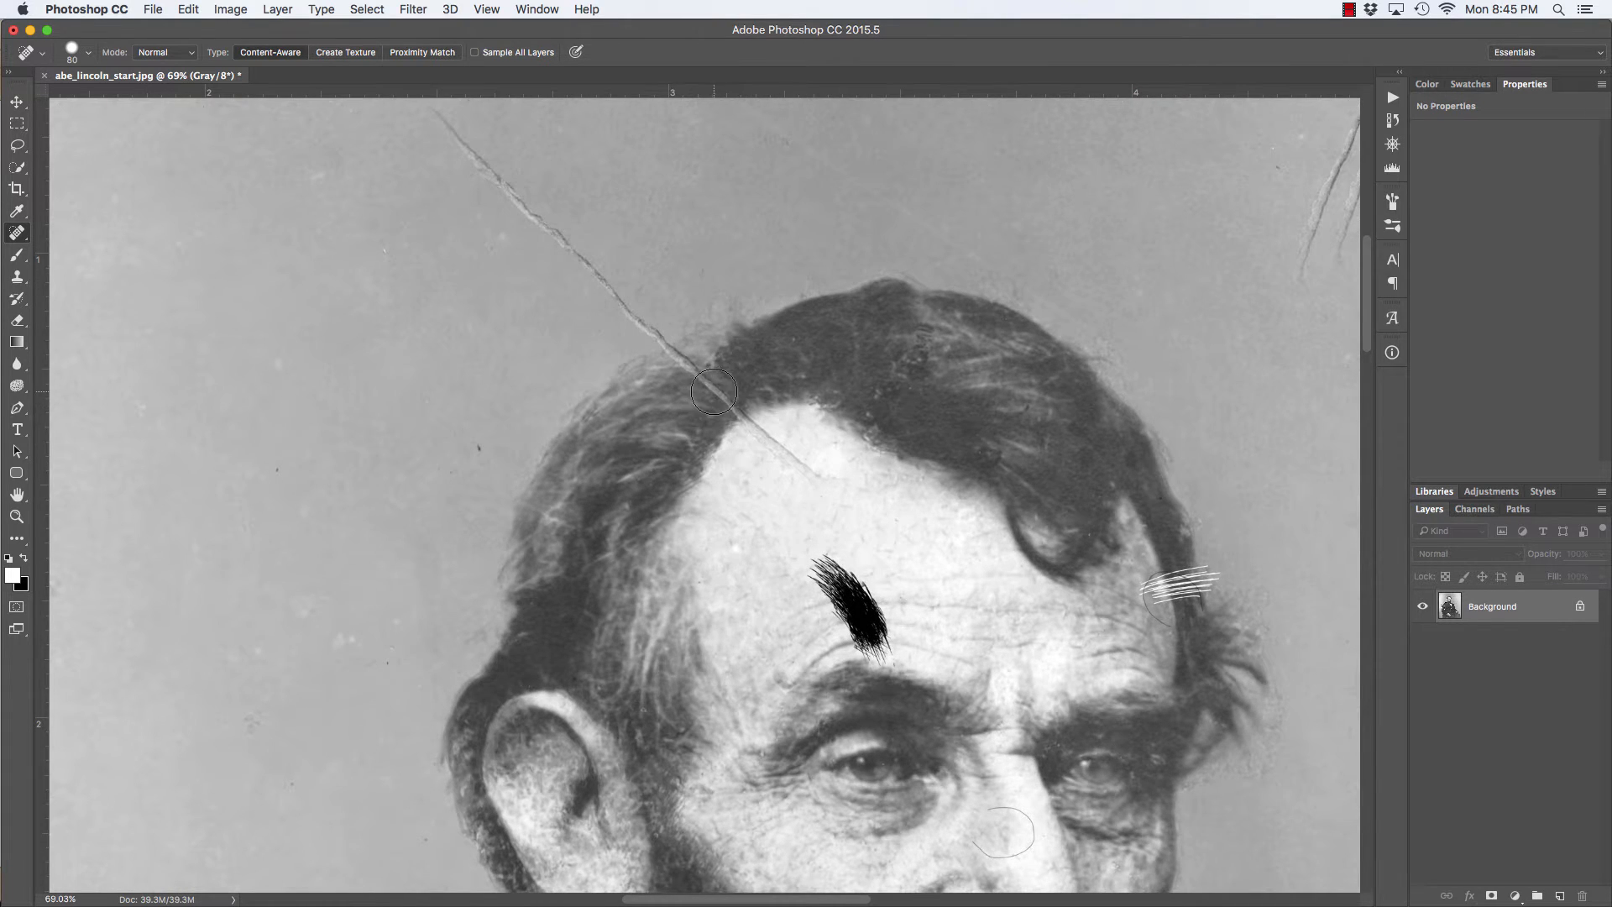
{"action": "key", "text": "bracketleft"}
{"action": "key", "text": "bracketleft"}
{"action": "key", "text": "bracketleft"}
Try healing the whole diagonal scratch across backdrop, hair and forehead in a single stroke, and undo it.
{"action": "mouse_move", "coordinate": [432, 115]}
{"action": "left_mouse_down"}
{"action": "mouse_move", "coordinate": [520, 215]}
{"action": "mouse_move", "coordinate": [841, 489]}
{"action": "left_mouse_up"}
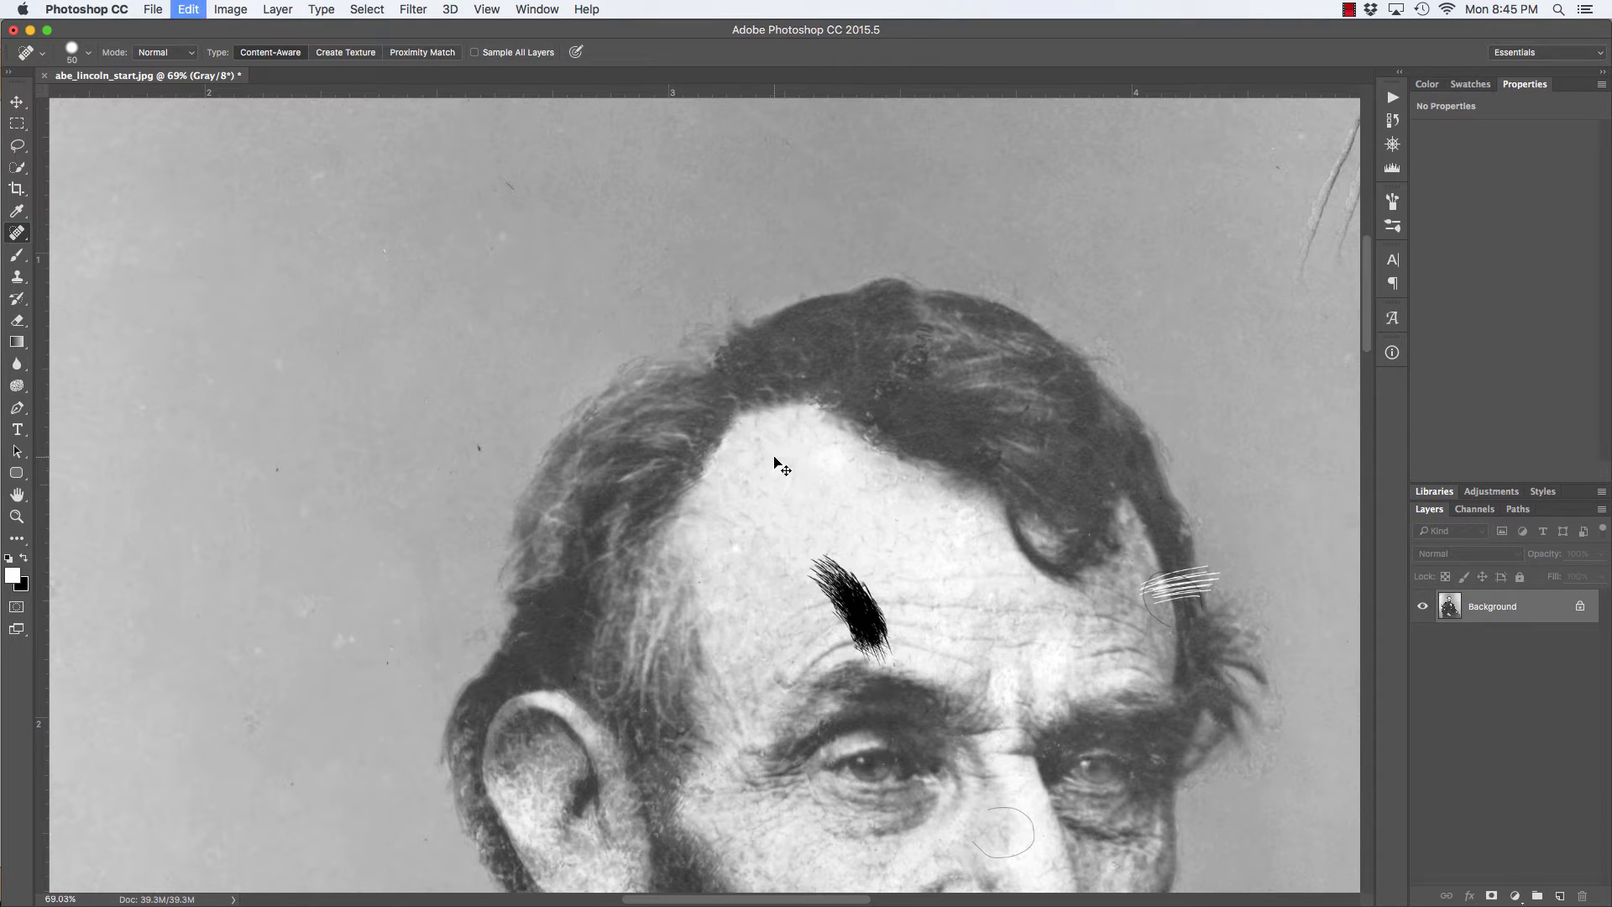
{"action": "key", "text": "super+z"}
Heal the diagonal scratch in separate strokes over the backdrop, the forehead and the hair.
{"action": "left_click_drag", "start_coordinate": [431, 115], "coordinate": [660, 350]}
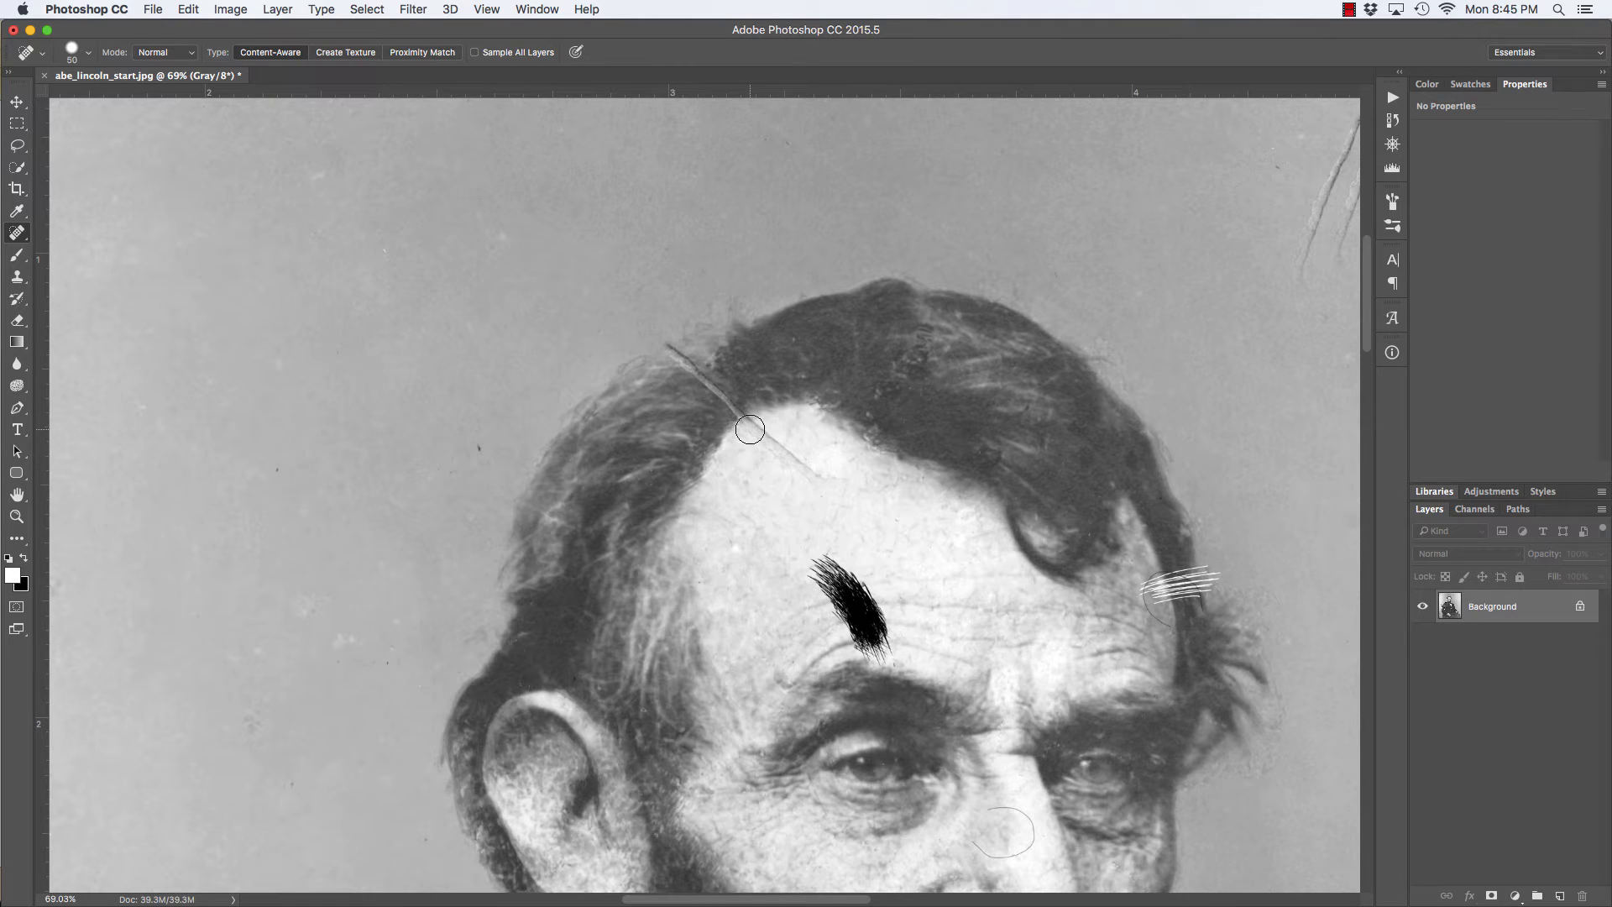
{"action": "left_click_drag", "start_coordinate": [745, 425], "coordinate": [822, 485]}
{"action": "left_click", "coordinate": [739, 419], "text": "super"}
{"action": "left_click", "coordinate": [739, 419], "text": "super"}
{"action": "left_click_drag", "start_coordinate": [650, 323], "coordinate": [743, 416]}
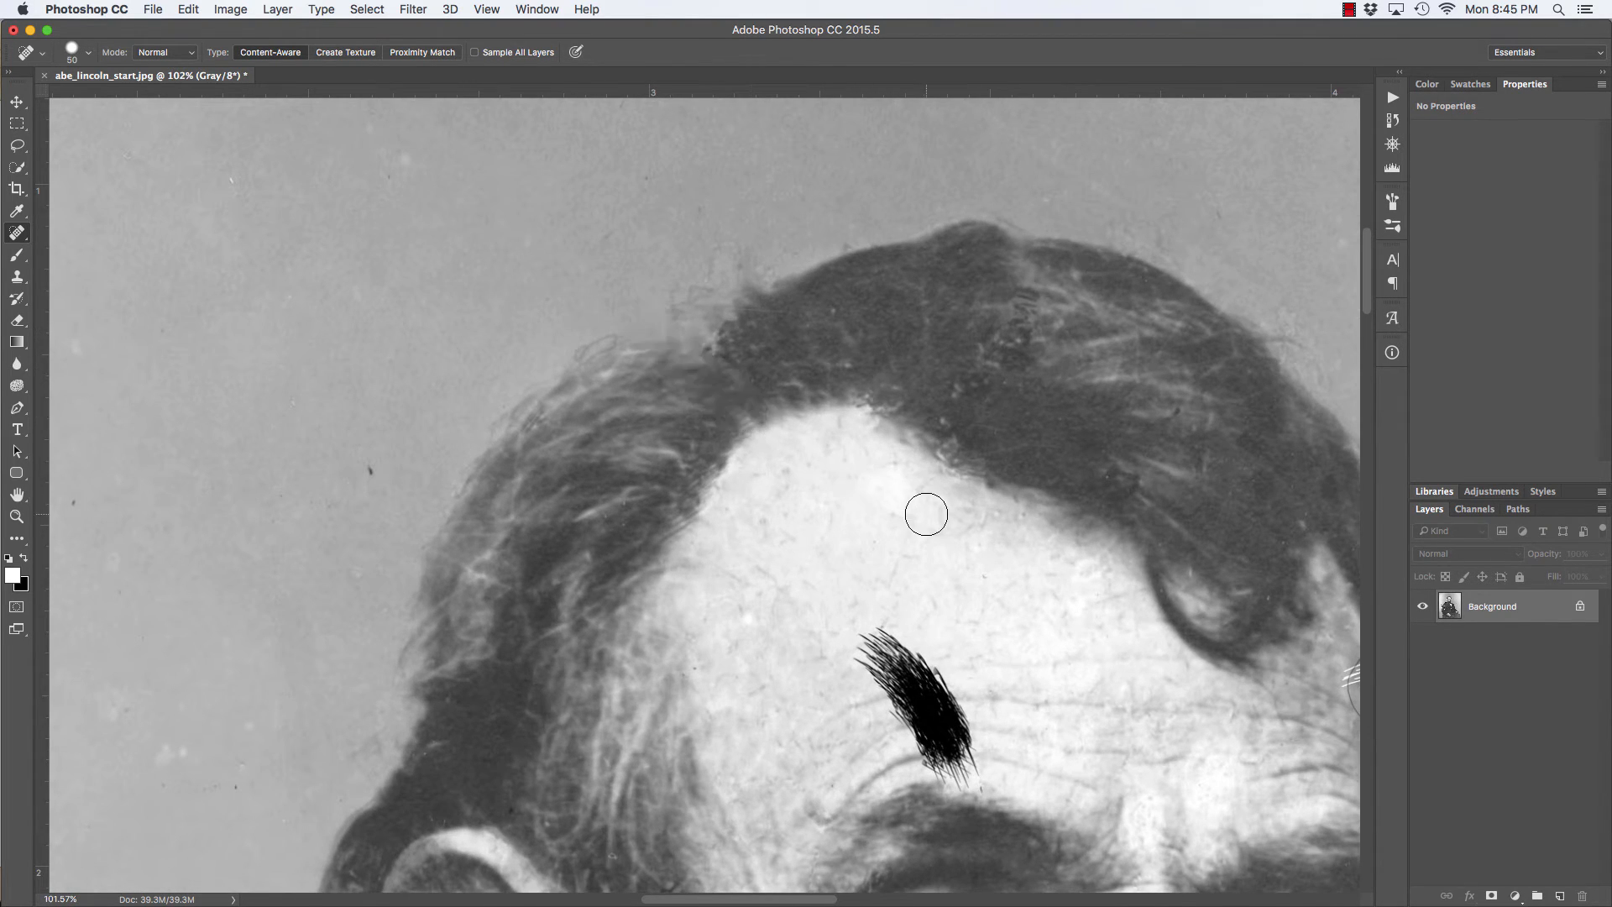
Examine the healed hairline up close and the remaining marks around the head.
{"action": "key", "text": "super+space"}
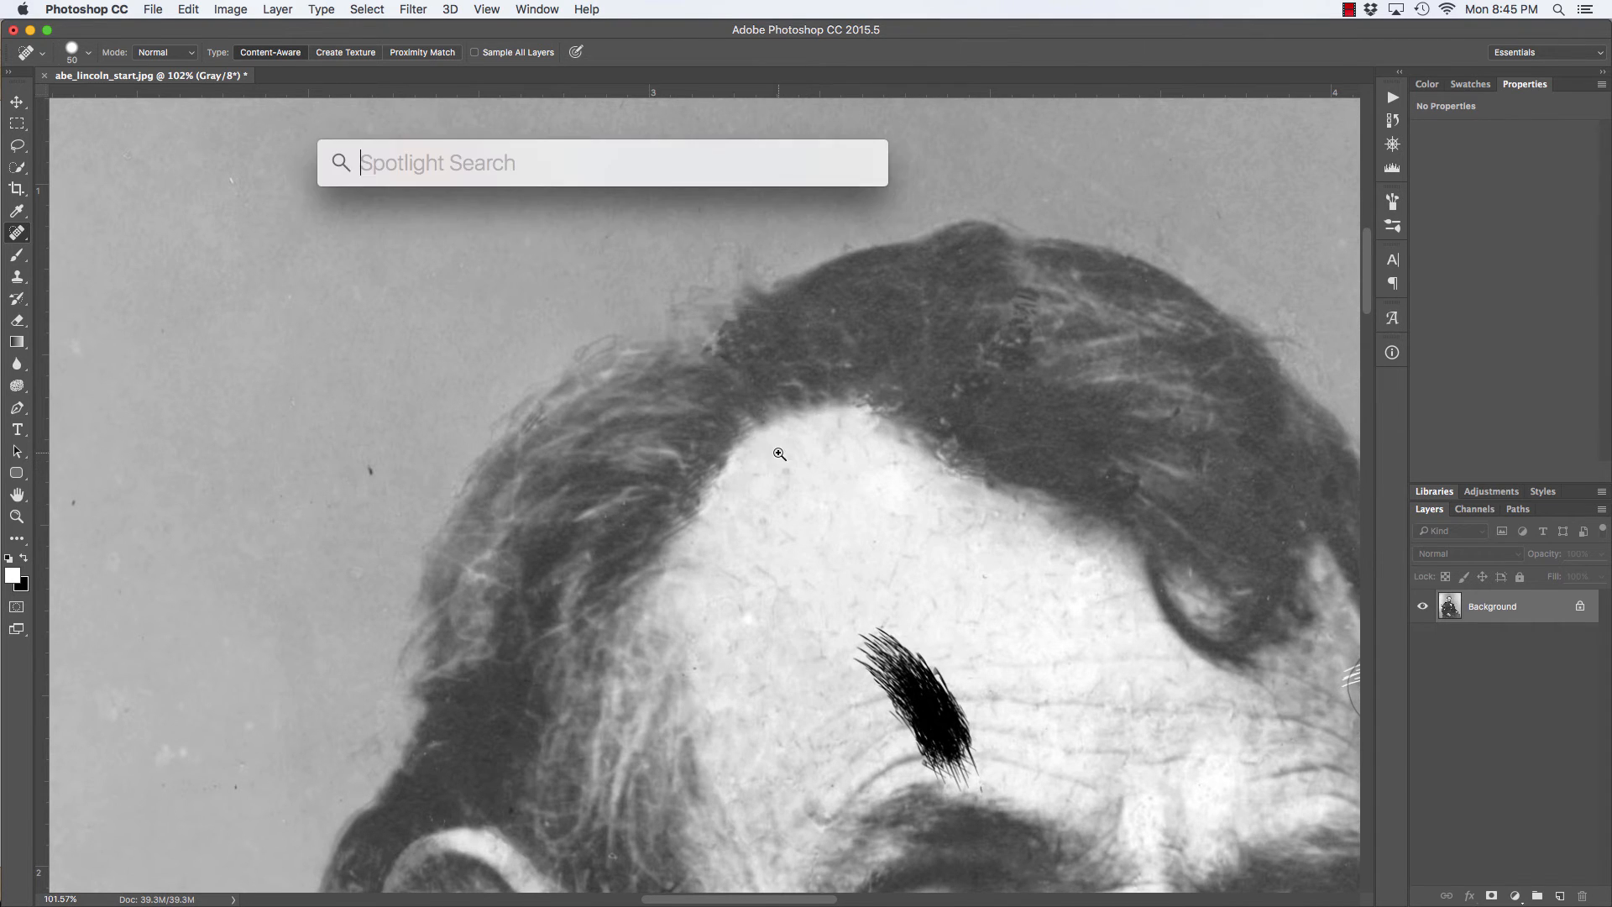
{"action": "mouse_move", "coordinate": [774, 450]}
{"action": "left_mouse_down"}
{"action": "mouse_move", "coordinate": [687, 402]}
{"action": "mouse_move", "coordinate": [751, 424]}
{"action": "left_mouse_up"}
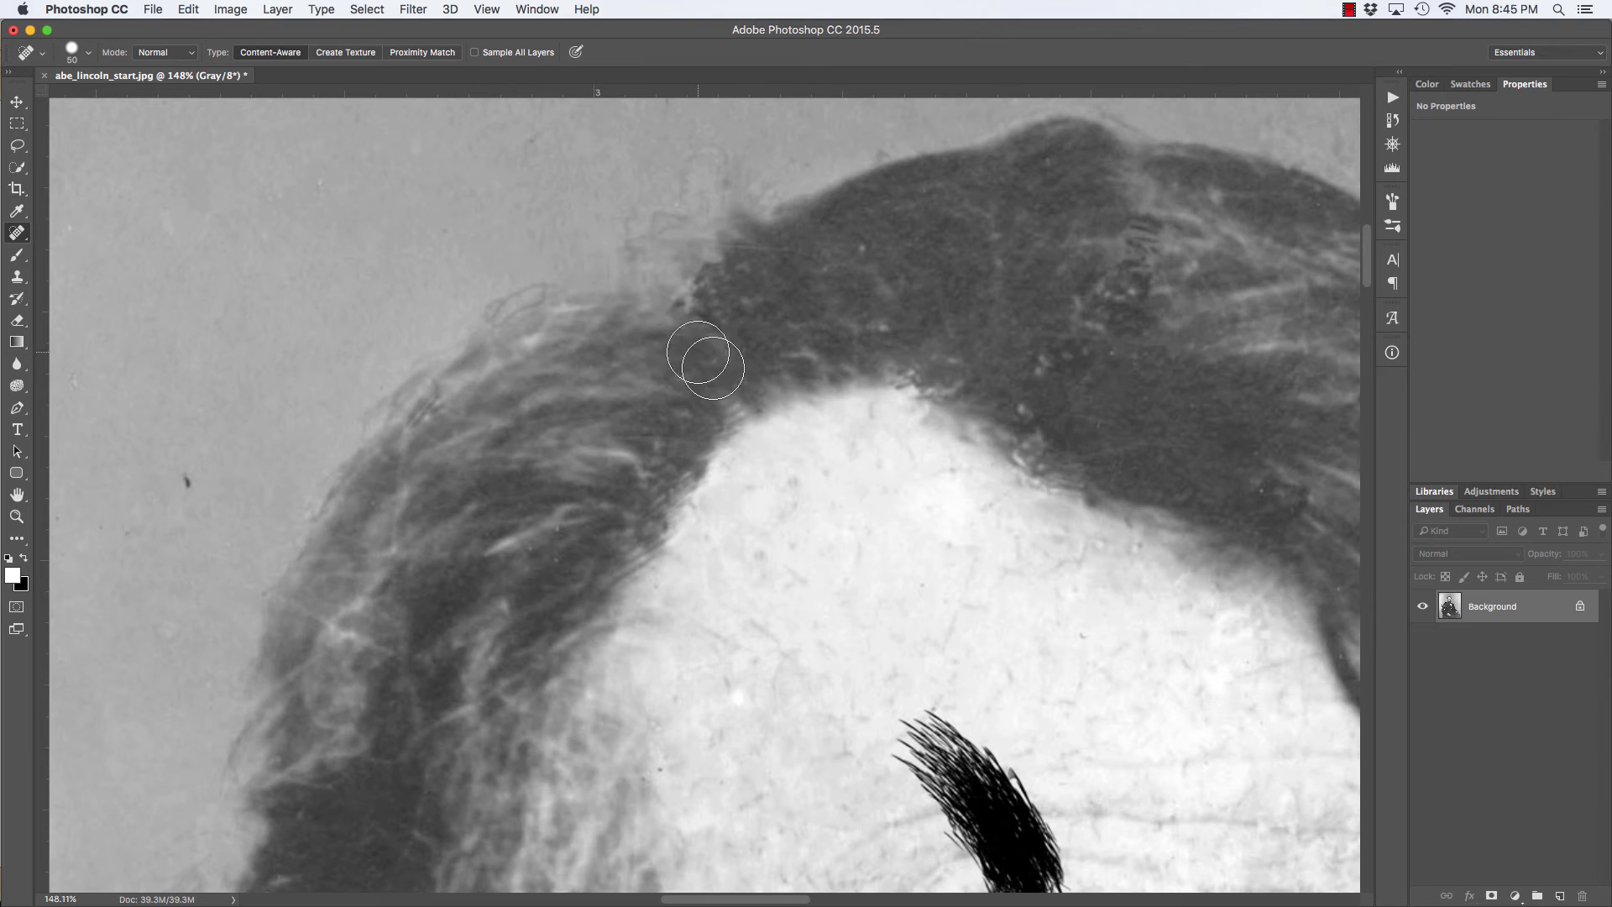
{"action": "key", "text": "super+space"}
{"action": "left_click_drag", "start_coordinate": [813, 450], "coordinate": [727, 397]}
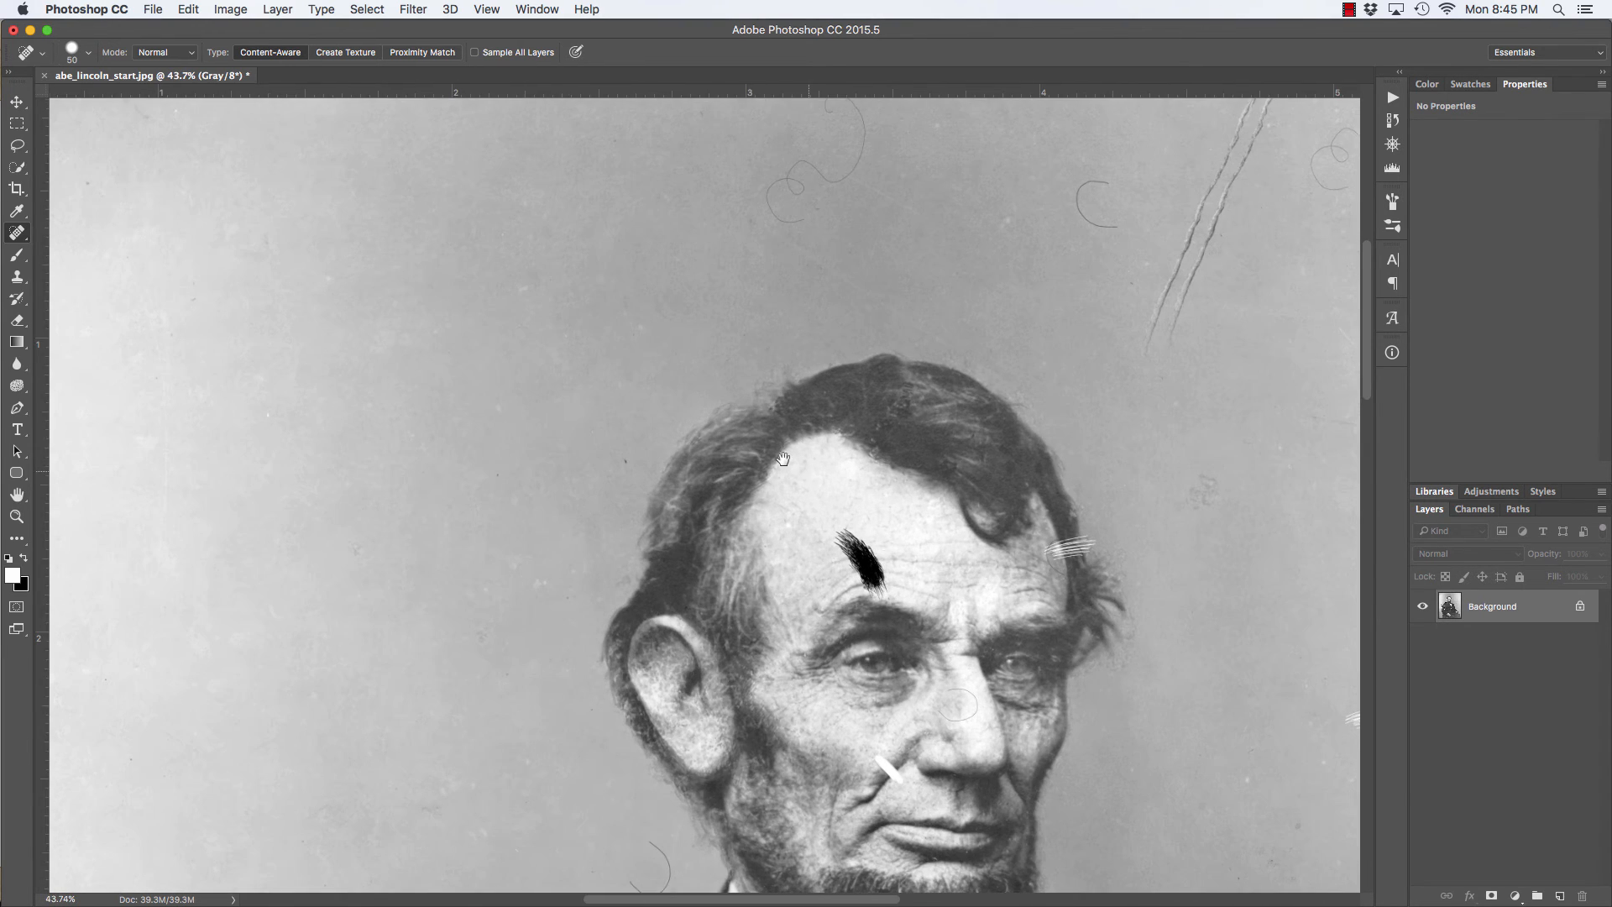
{"action": "scroll", "coordinate": [697, 420], "scroll_direction": "right", "scroll_amount": 3}
{"action": "scroll", "coordinate": [697, 420], "scroll_direction": "down", "scroll_amount": 1}
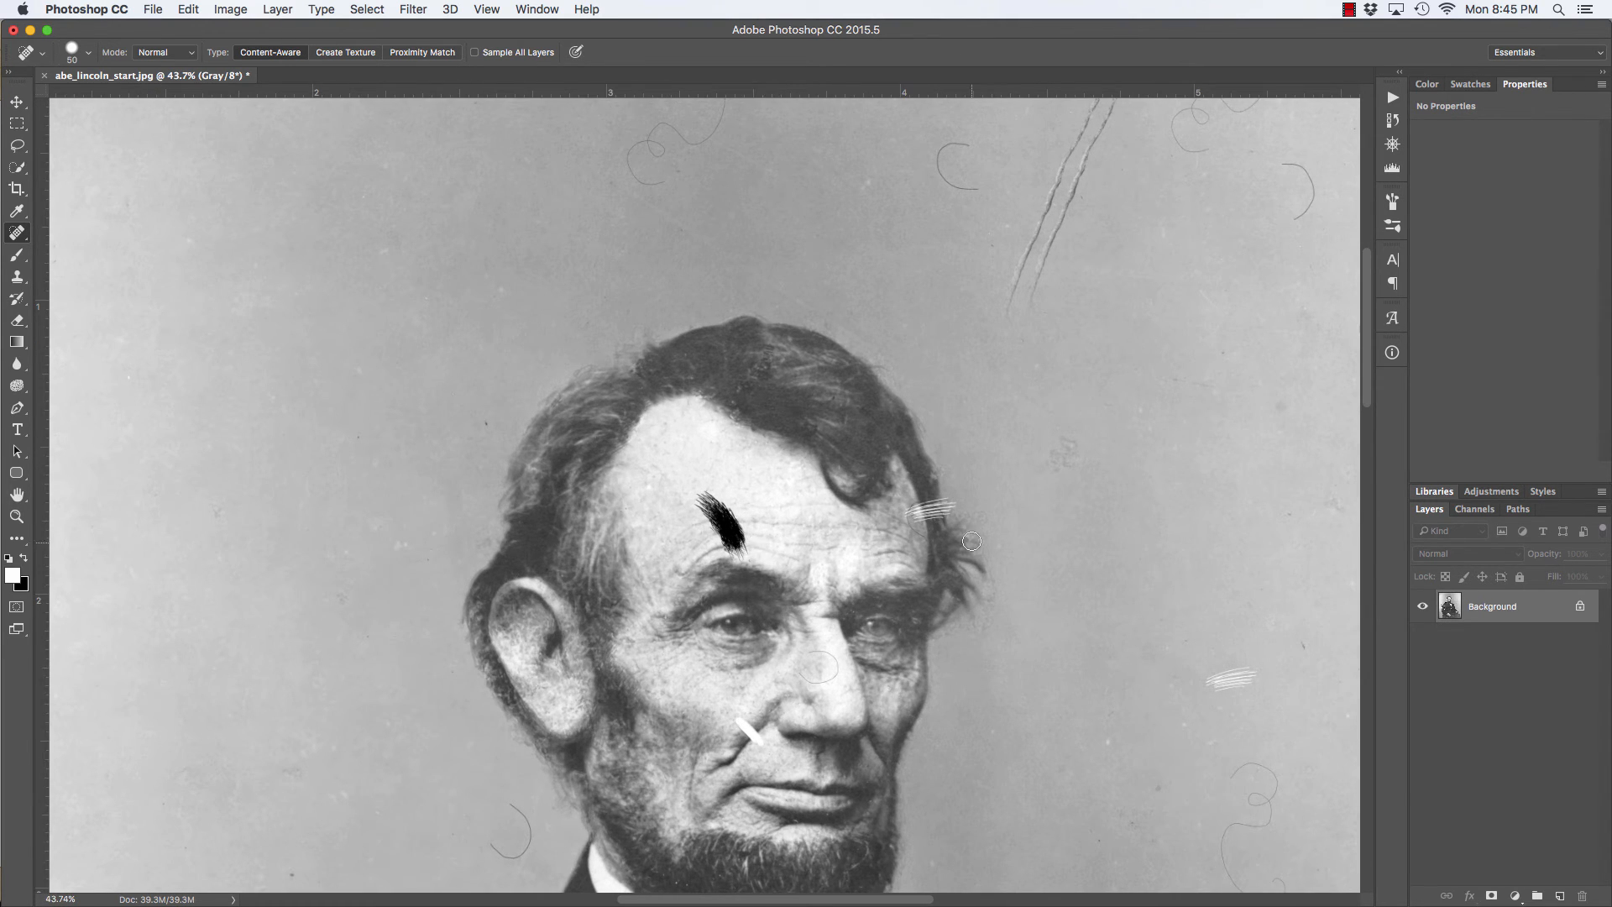
{"action": "right_click", "coordinate": [23, 243]}
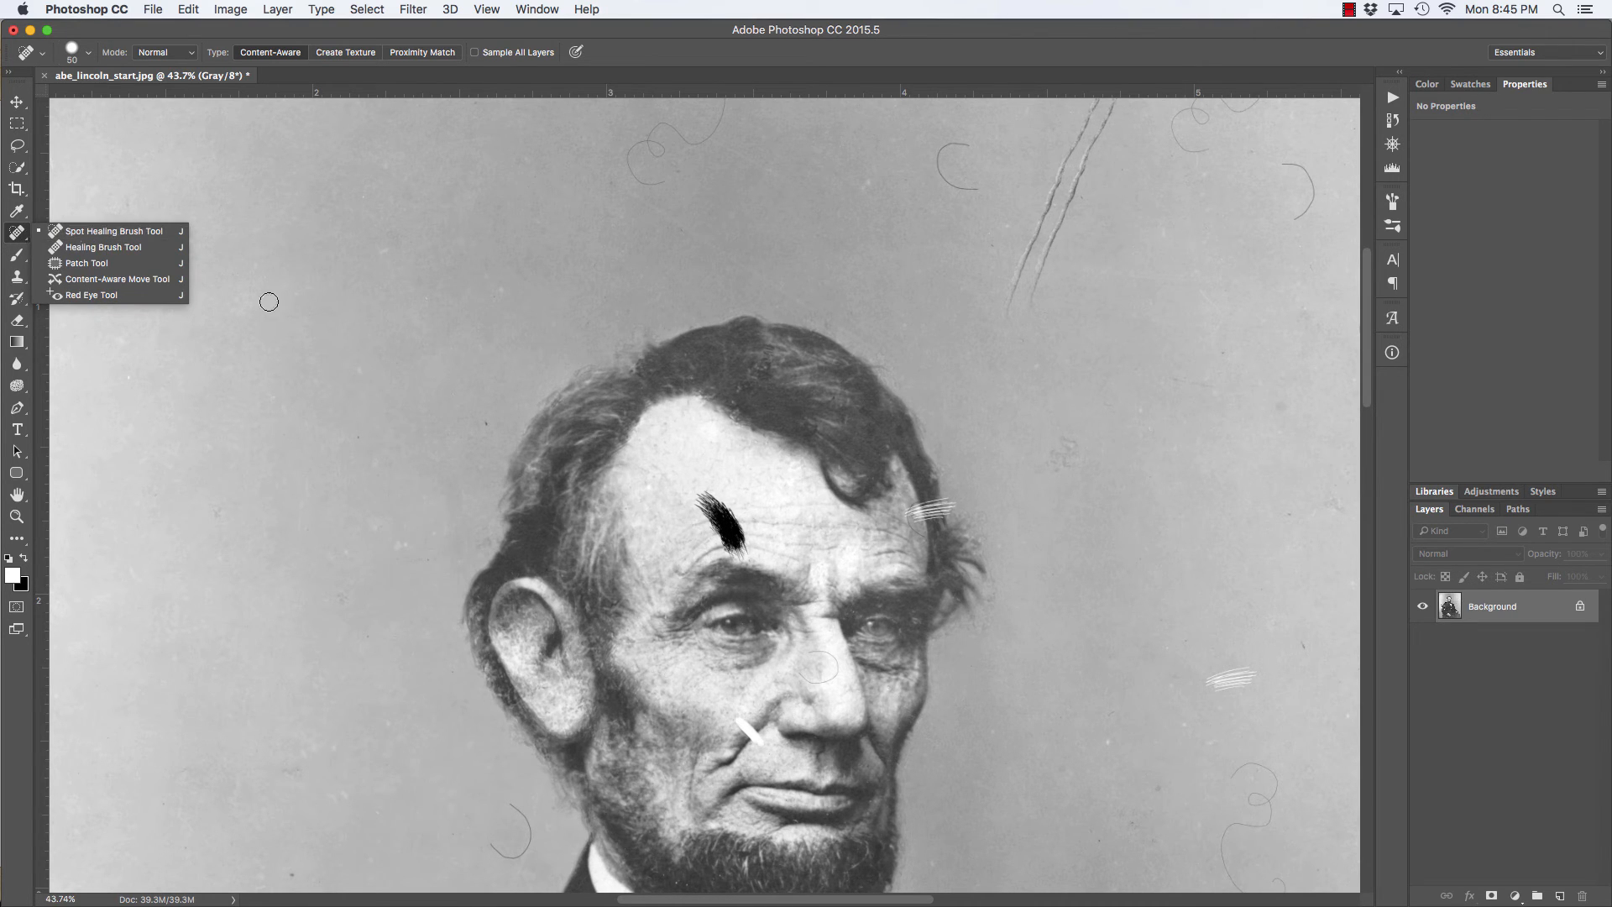
{"action": "left_click", "coordinate": [303, 258]}
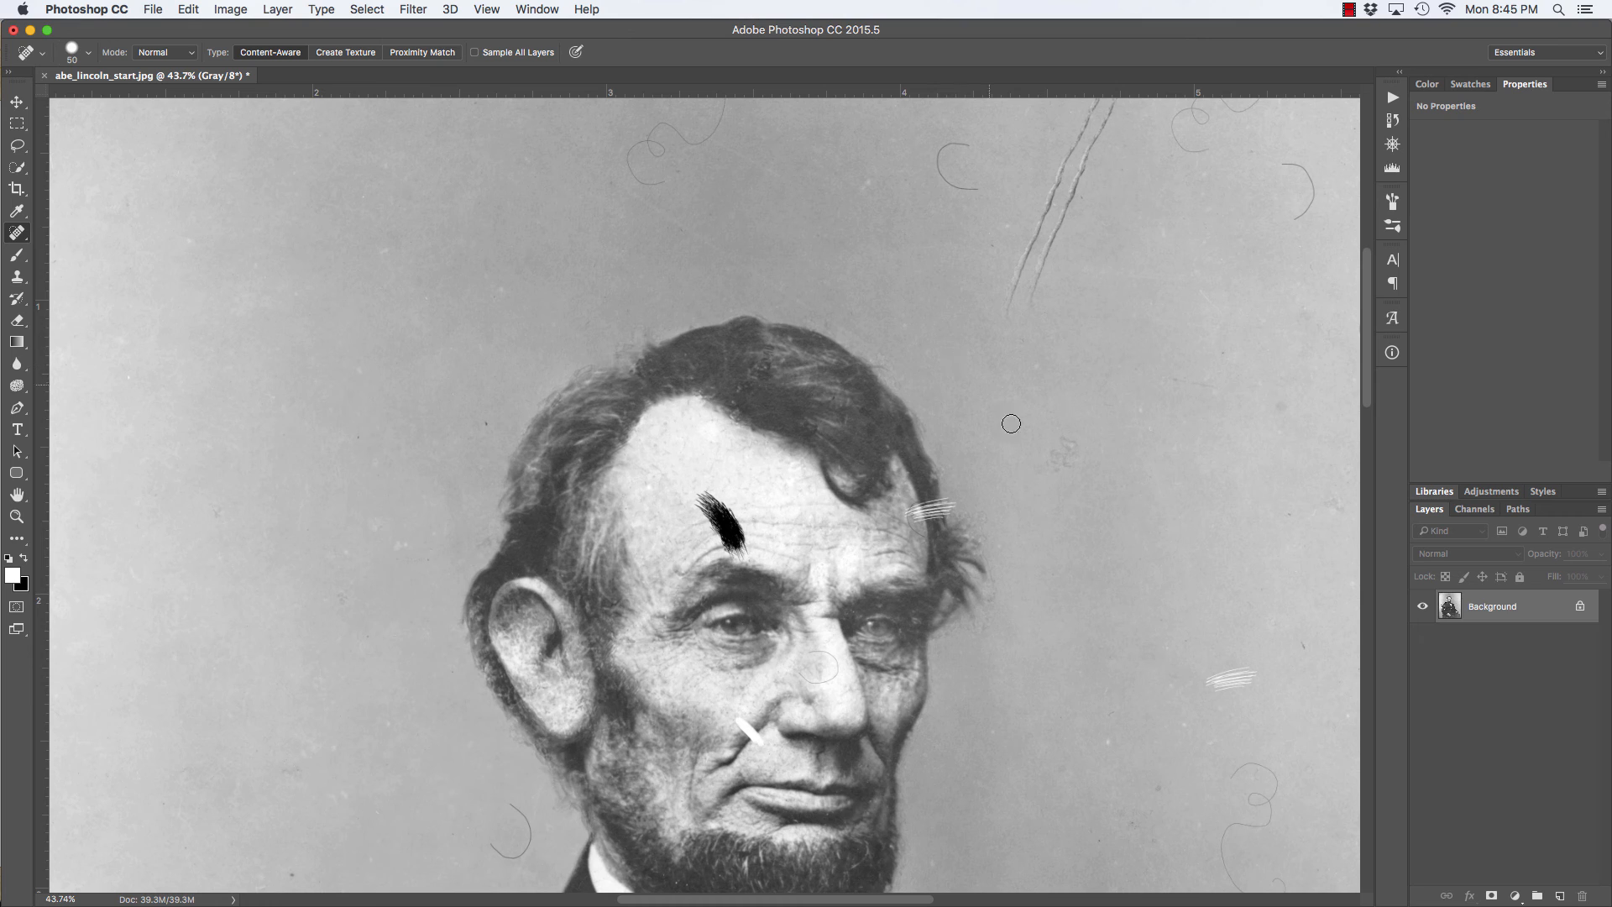
{"action": "left_click_drag", "start_coordinate": [976, 507], "coordinate": [990, 388]}
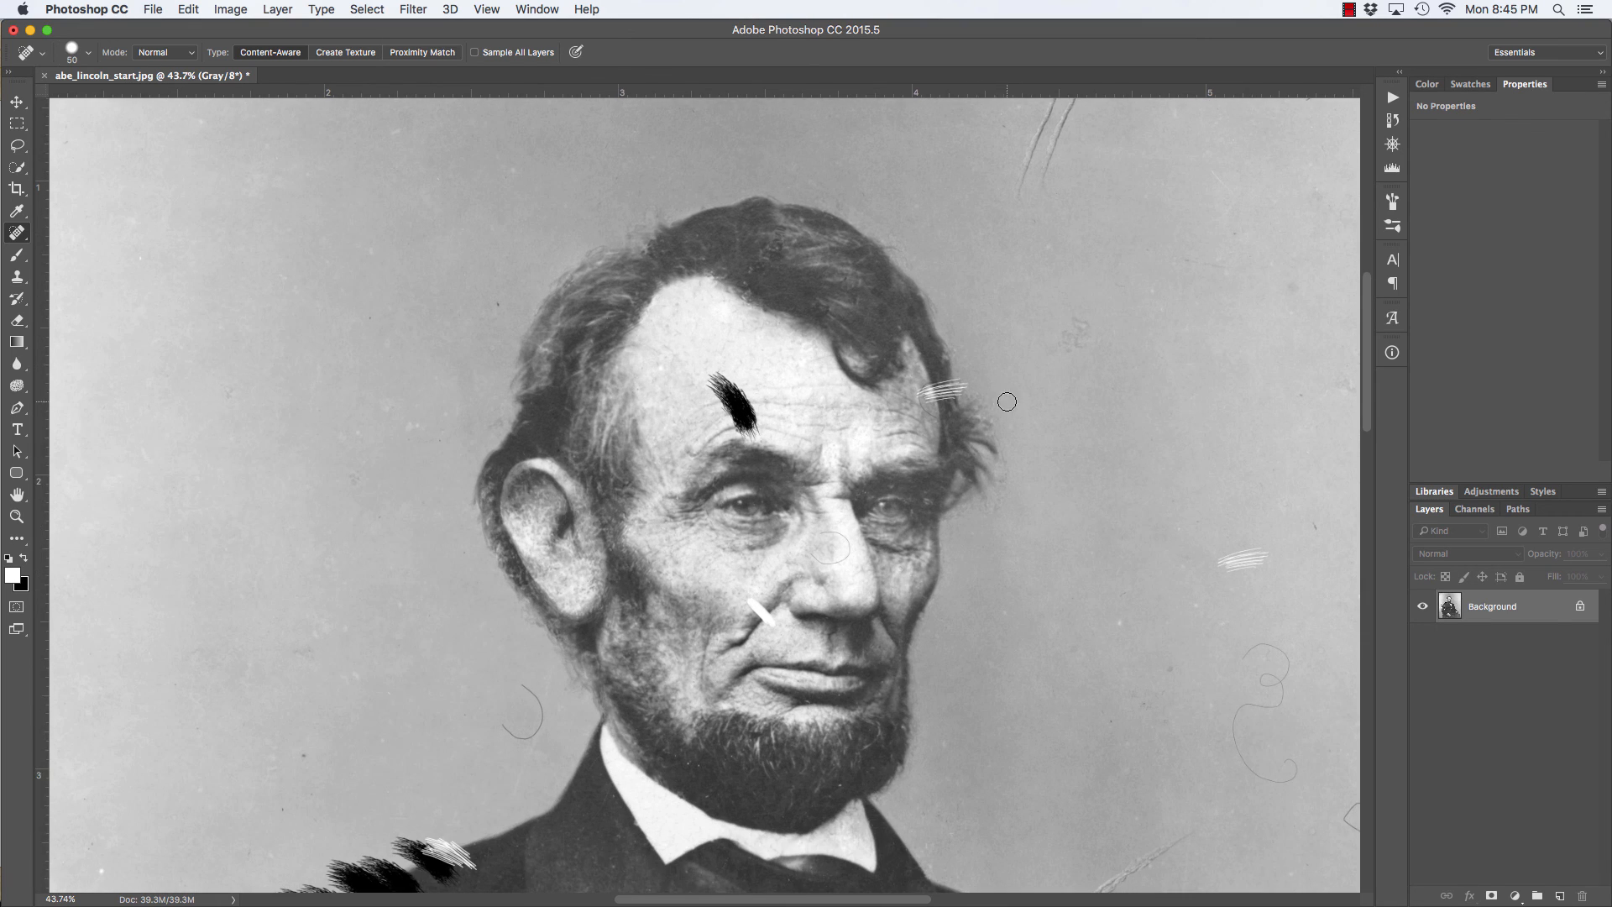